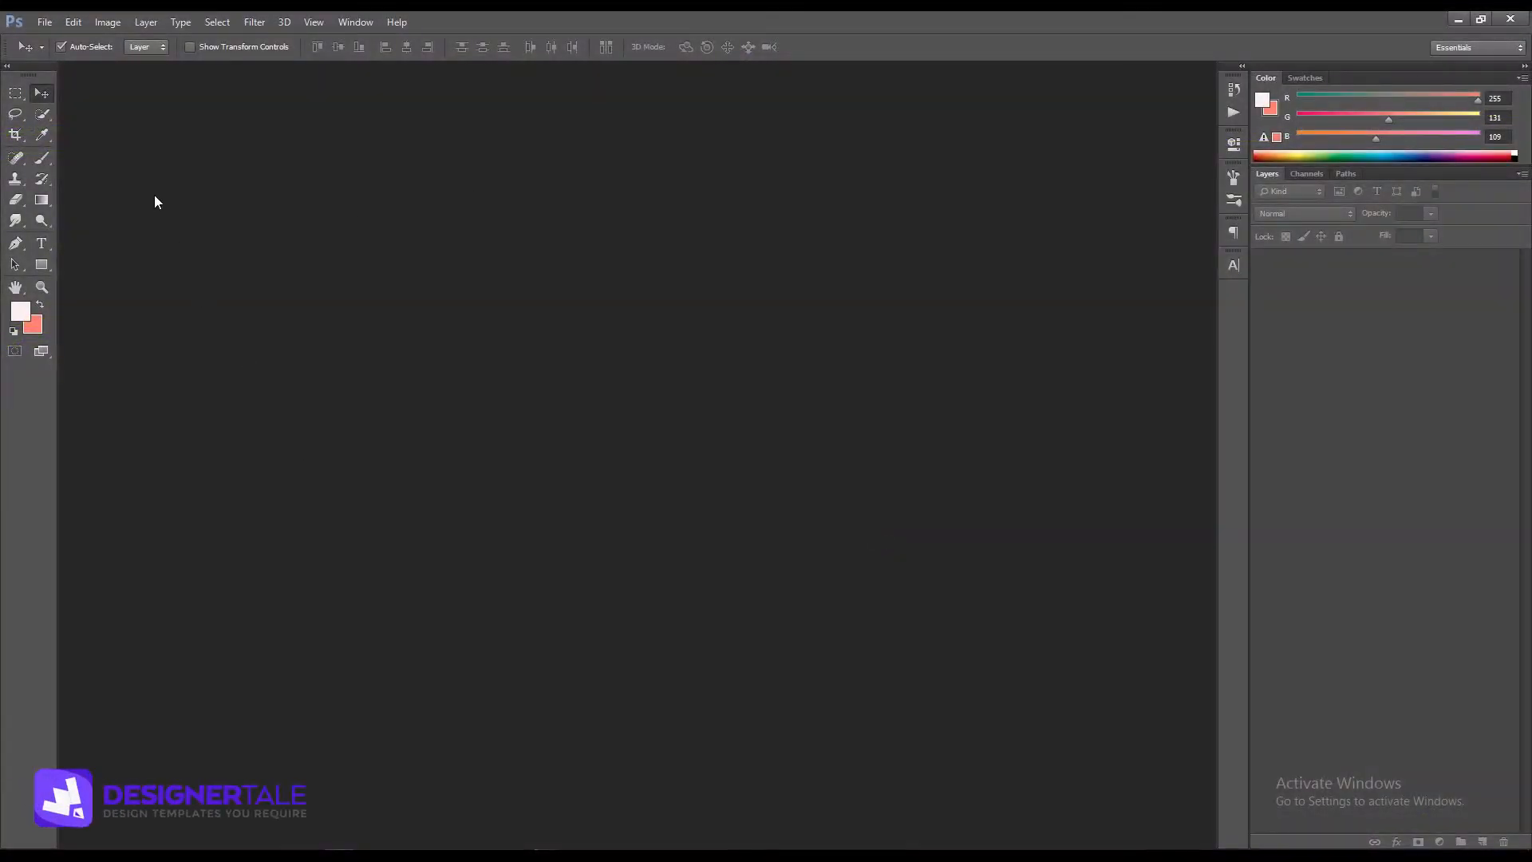
# Open the kid-girls-tshirt-mockup PSD file from the kid-girls-tshirt-mockup-170820 folder on the desktop.
pyautogui.click(52, 27)
pyautogui.click(59, 55)
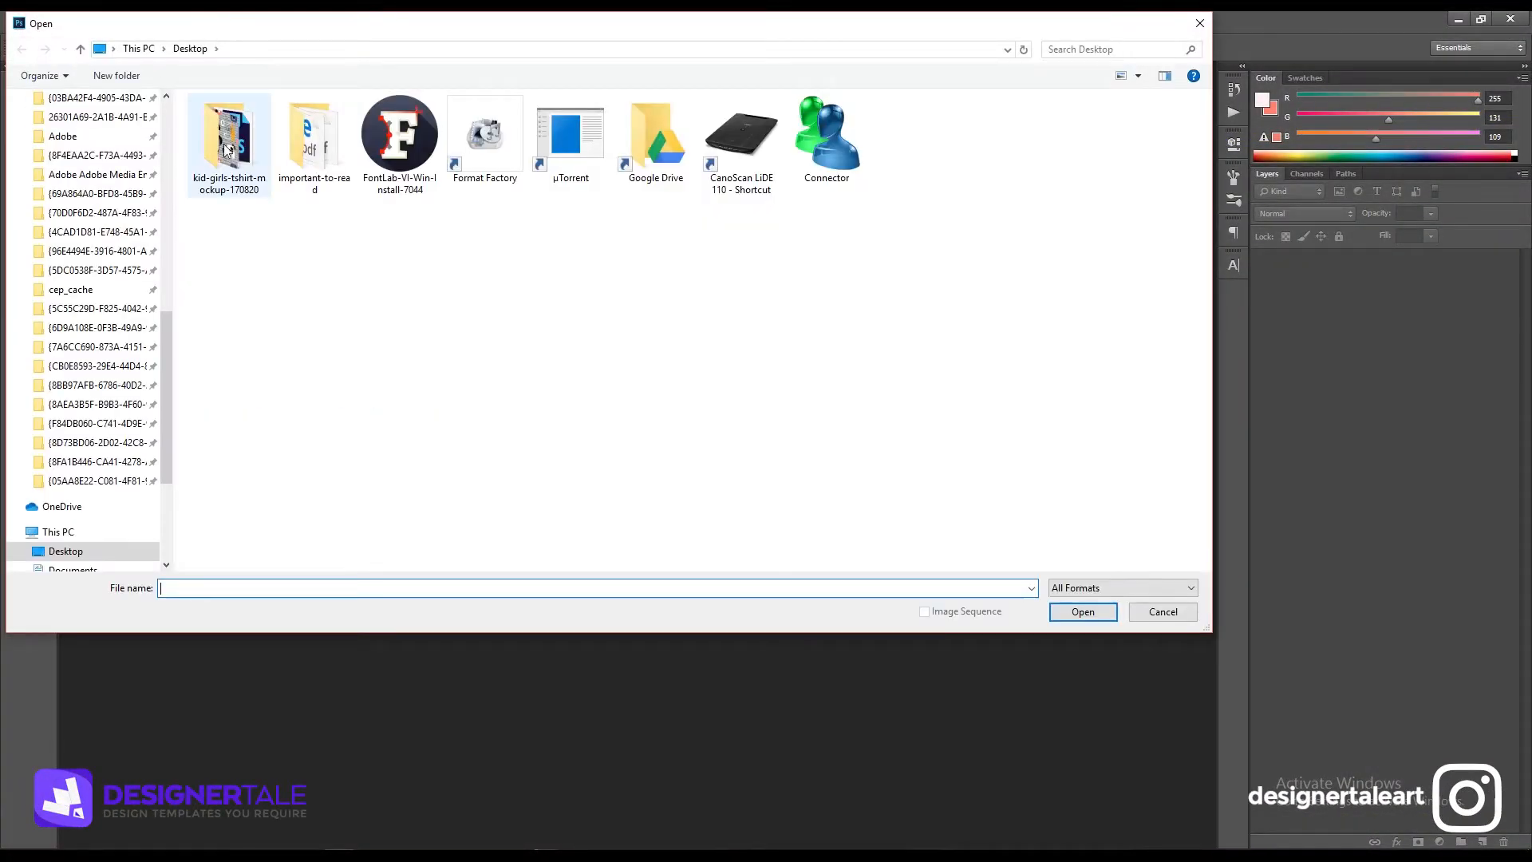
pyautogui.doubleClick(228, 149)
pyautogui.click(315, 142)
pyautogui.click(1083, 611)
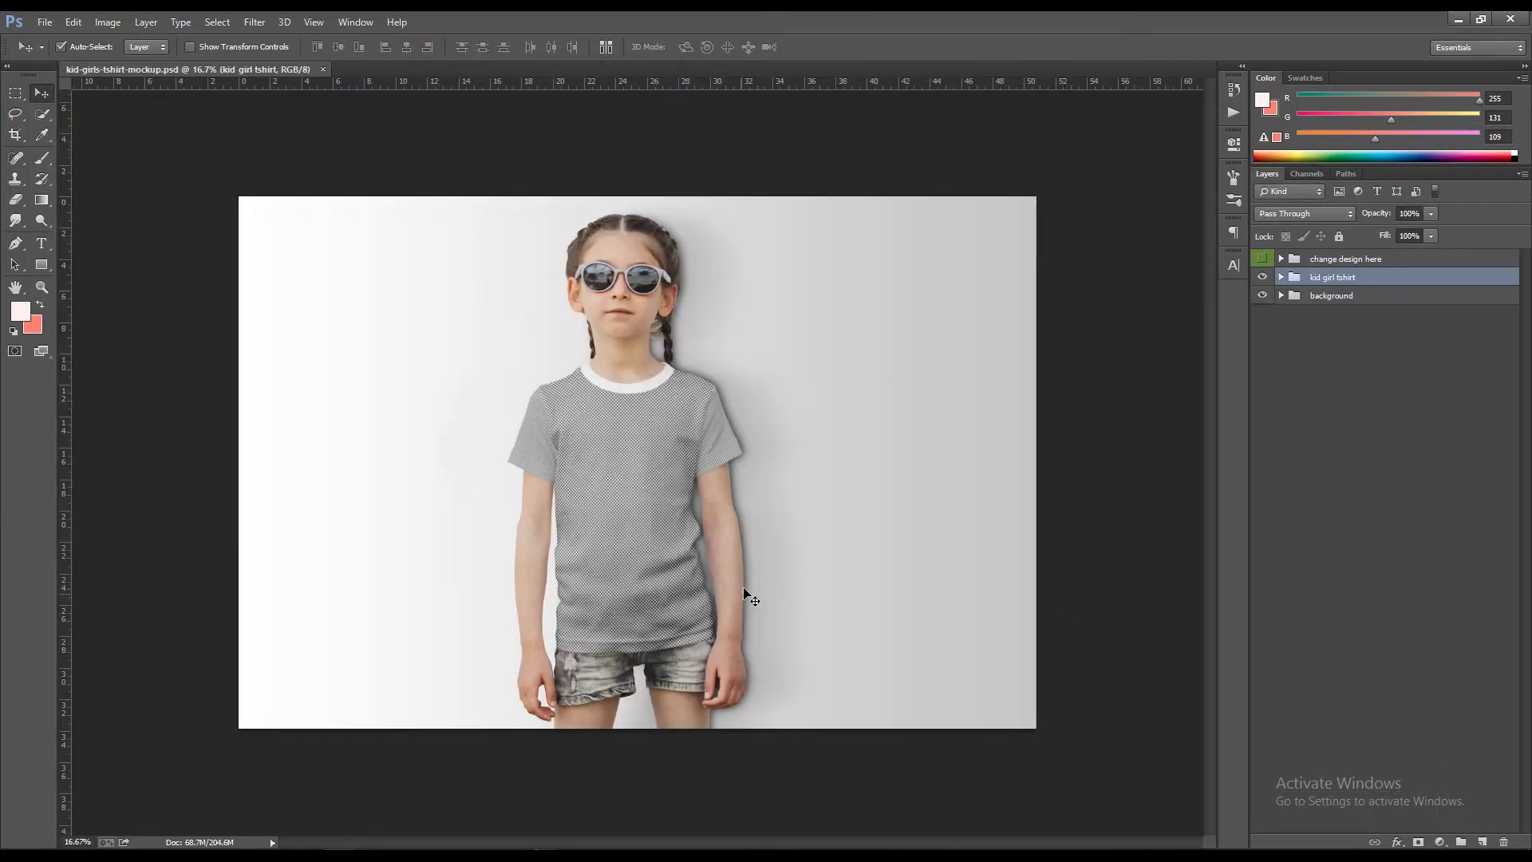
# Expand the kid girl tshirt group with its sunglass, rim, sleeves and tshirt subgroups, and the change design here group.
pyautogui.click(1281, 277)
pyautogui.click(1294, 295)
pyautogui.click(1294, 361)
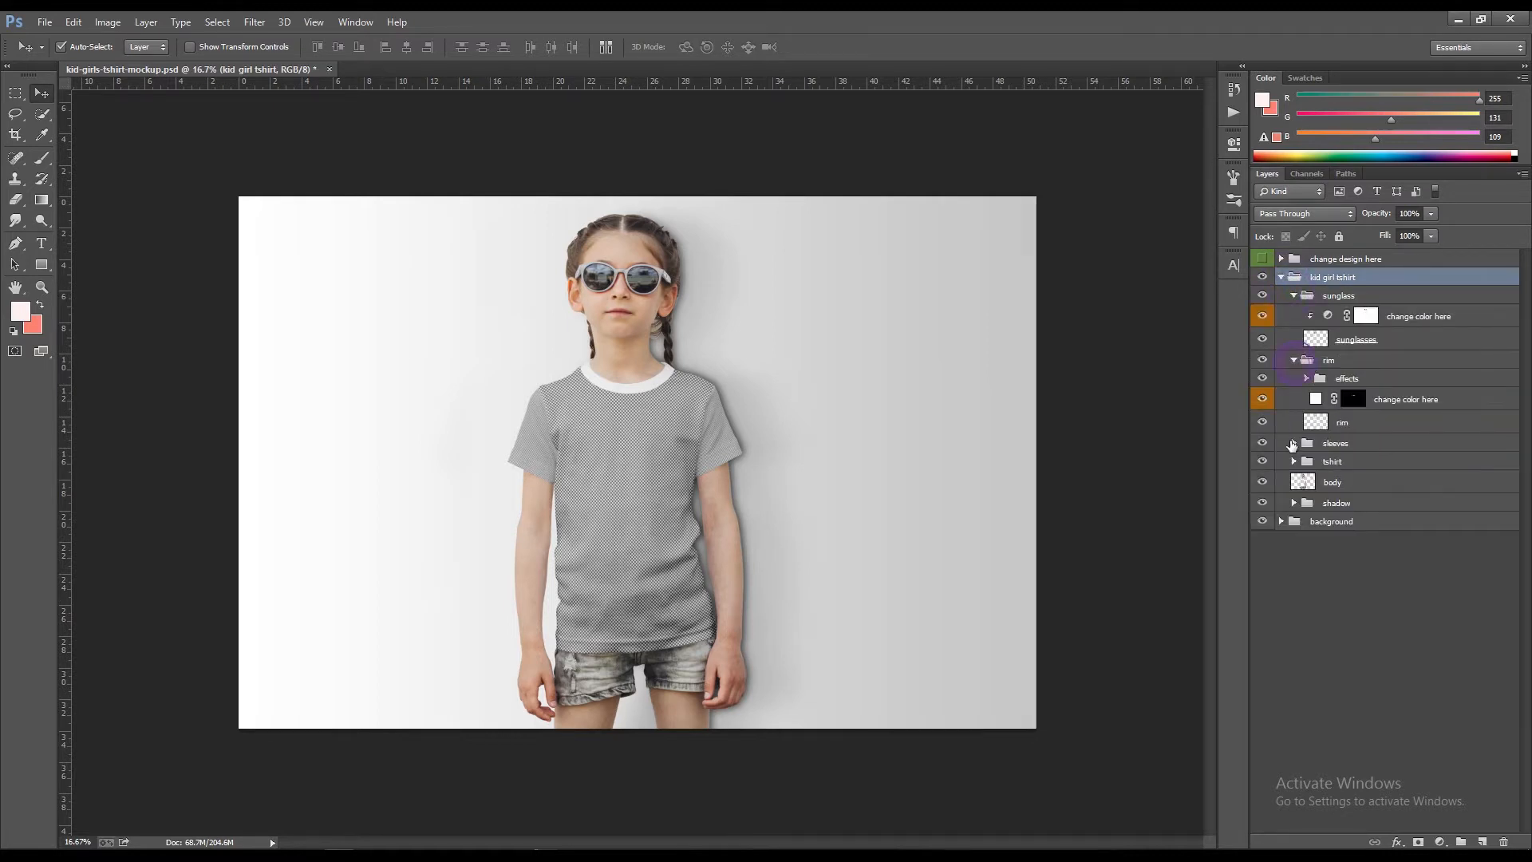
pyautogui.click(1294, 445)
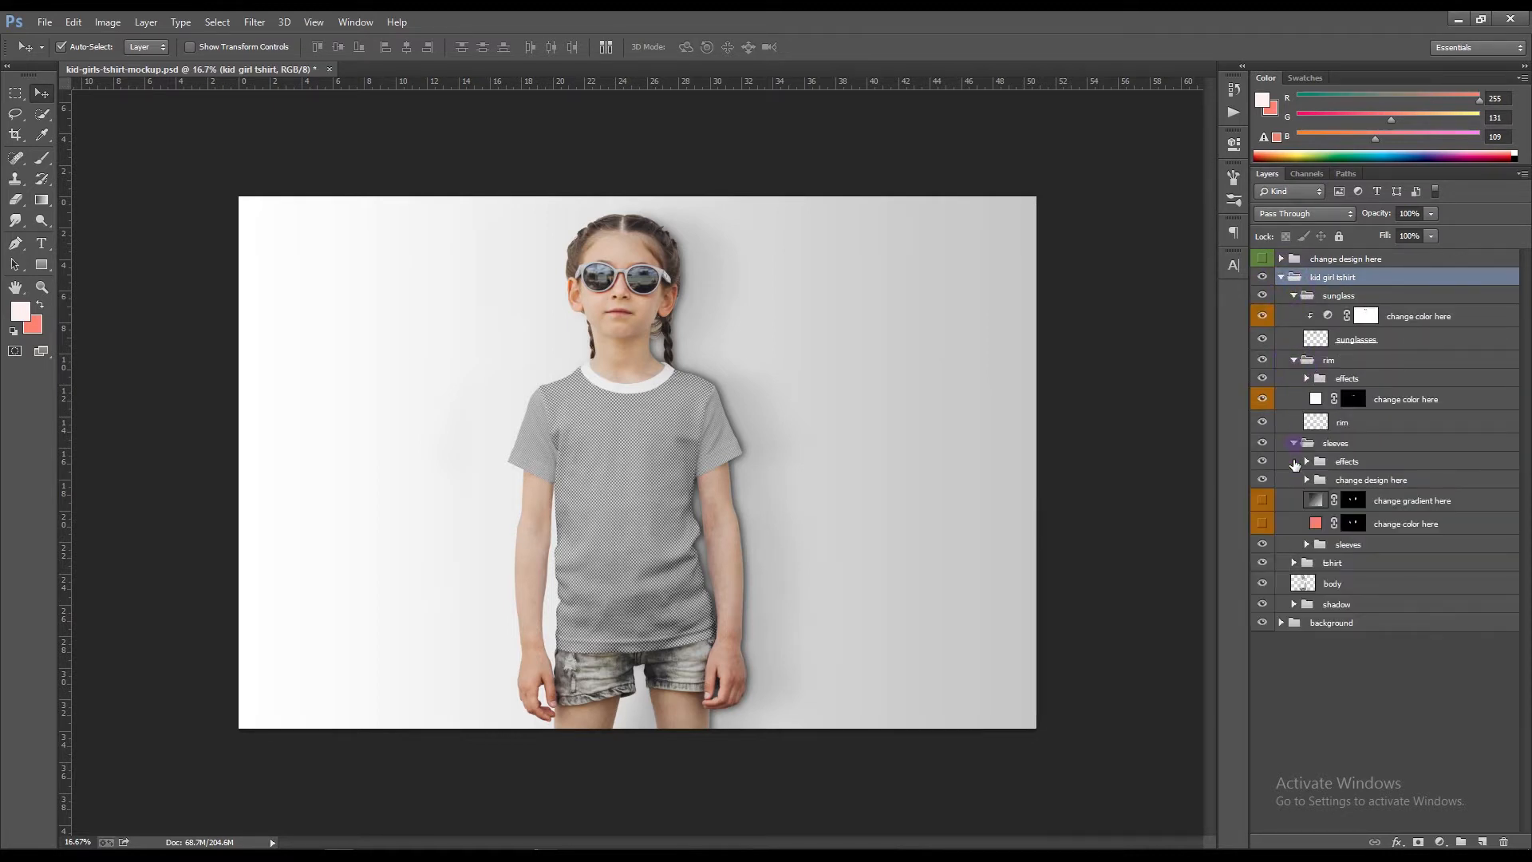
pyautogui.click(1294, 563)
pyautogui.click(1281, 260)
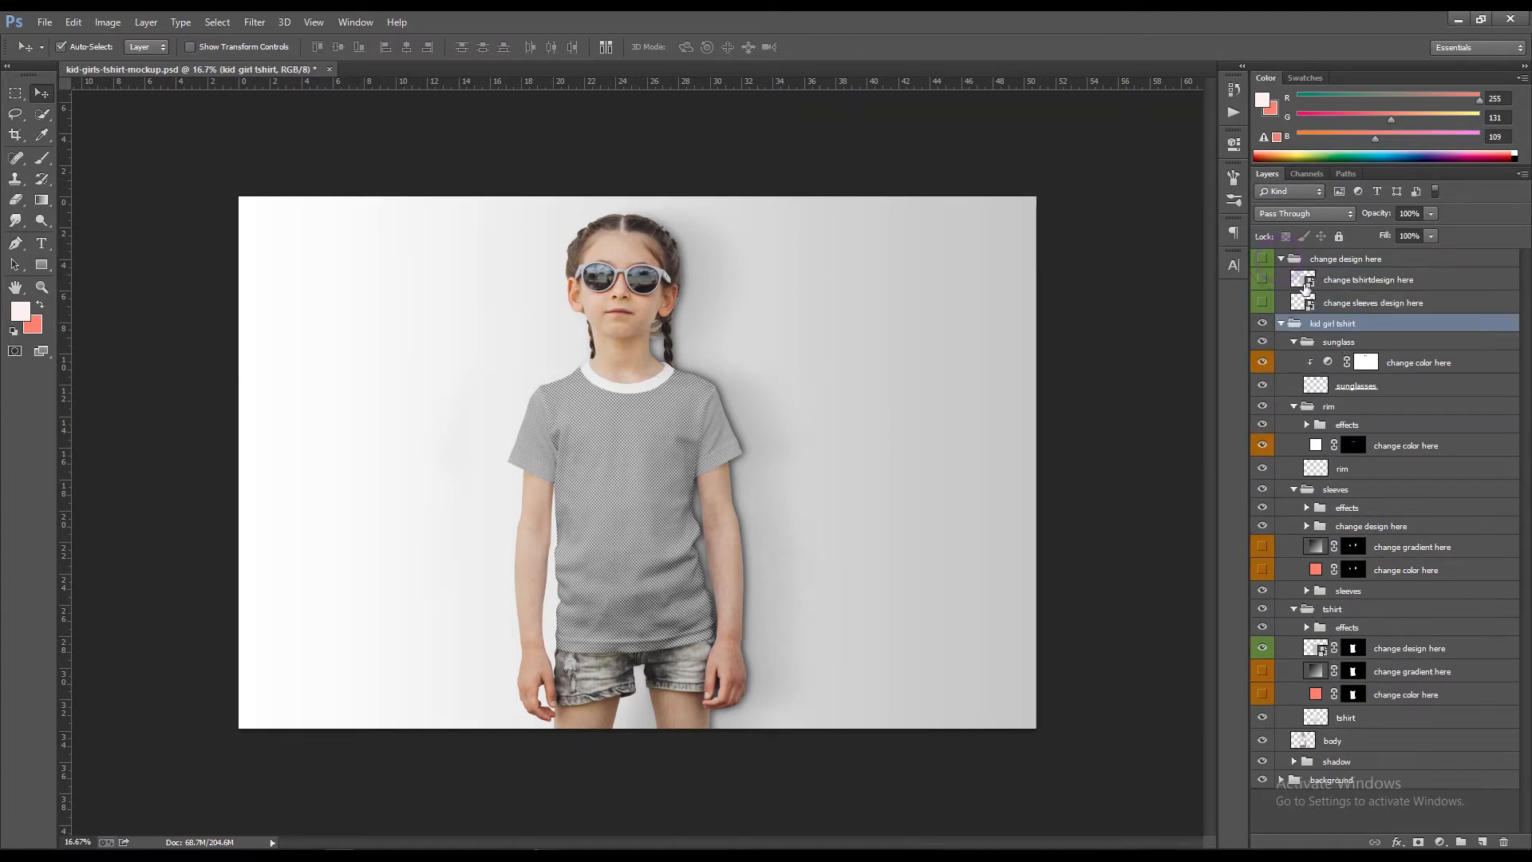
# Open the contents of the T-shirt design and sleeves design smart objects for editing.
pyautogui.doubleClick(1303, 280)
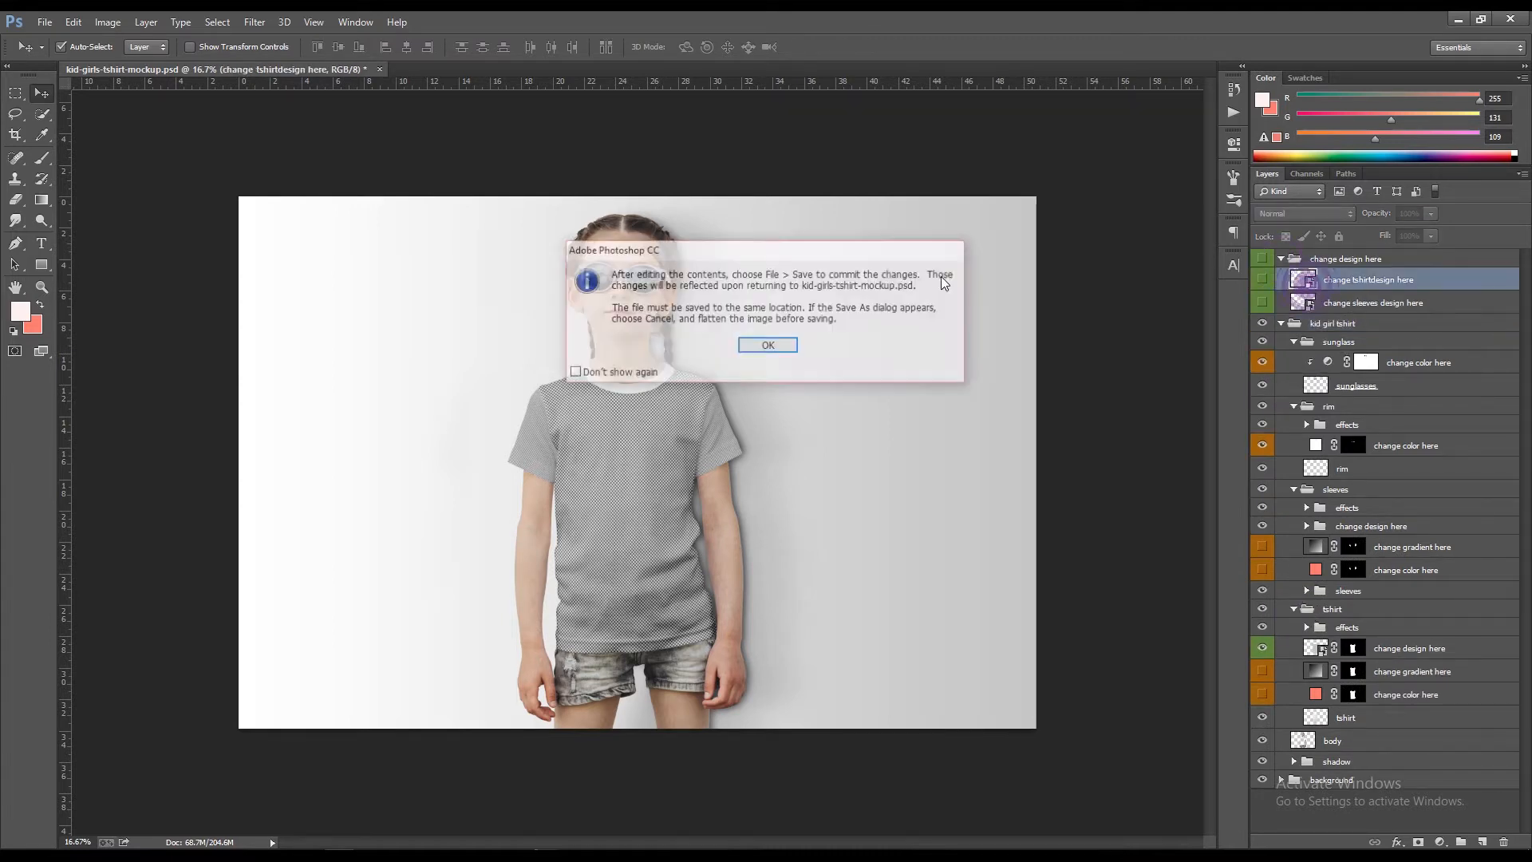
pyautogui.click(789, 345)
pyautogui.click(323, 74)
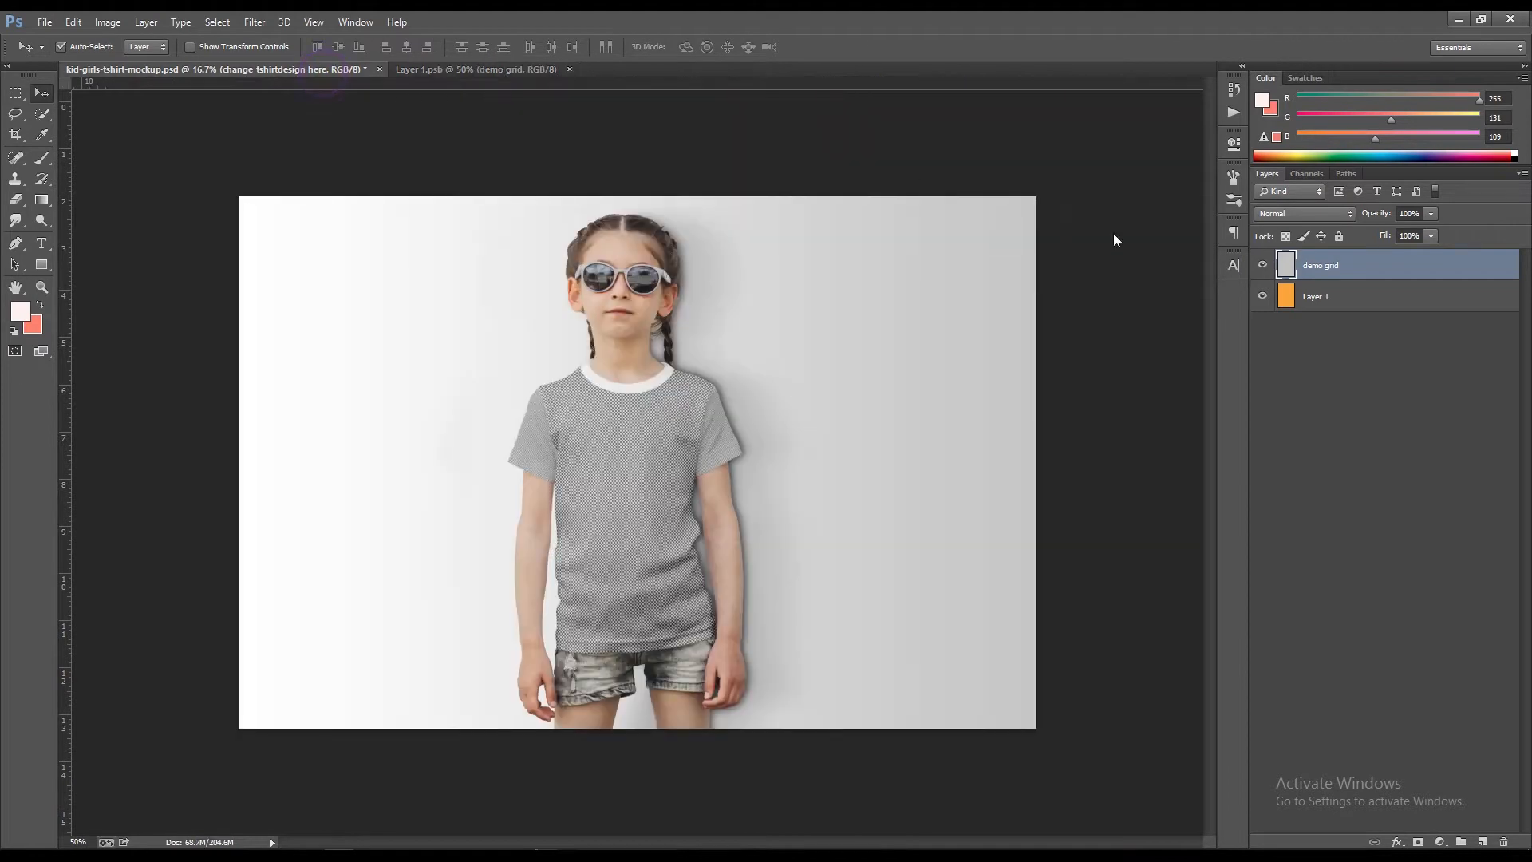
pyautogui.doubleClick(1309, 304)
pyautogui.click(774, 343)
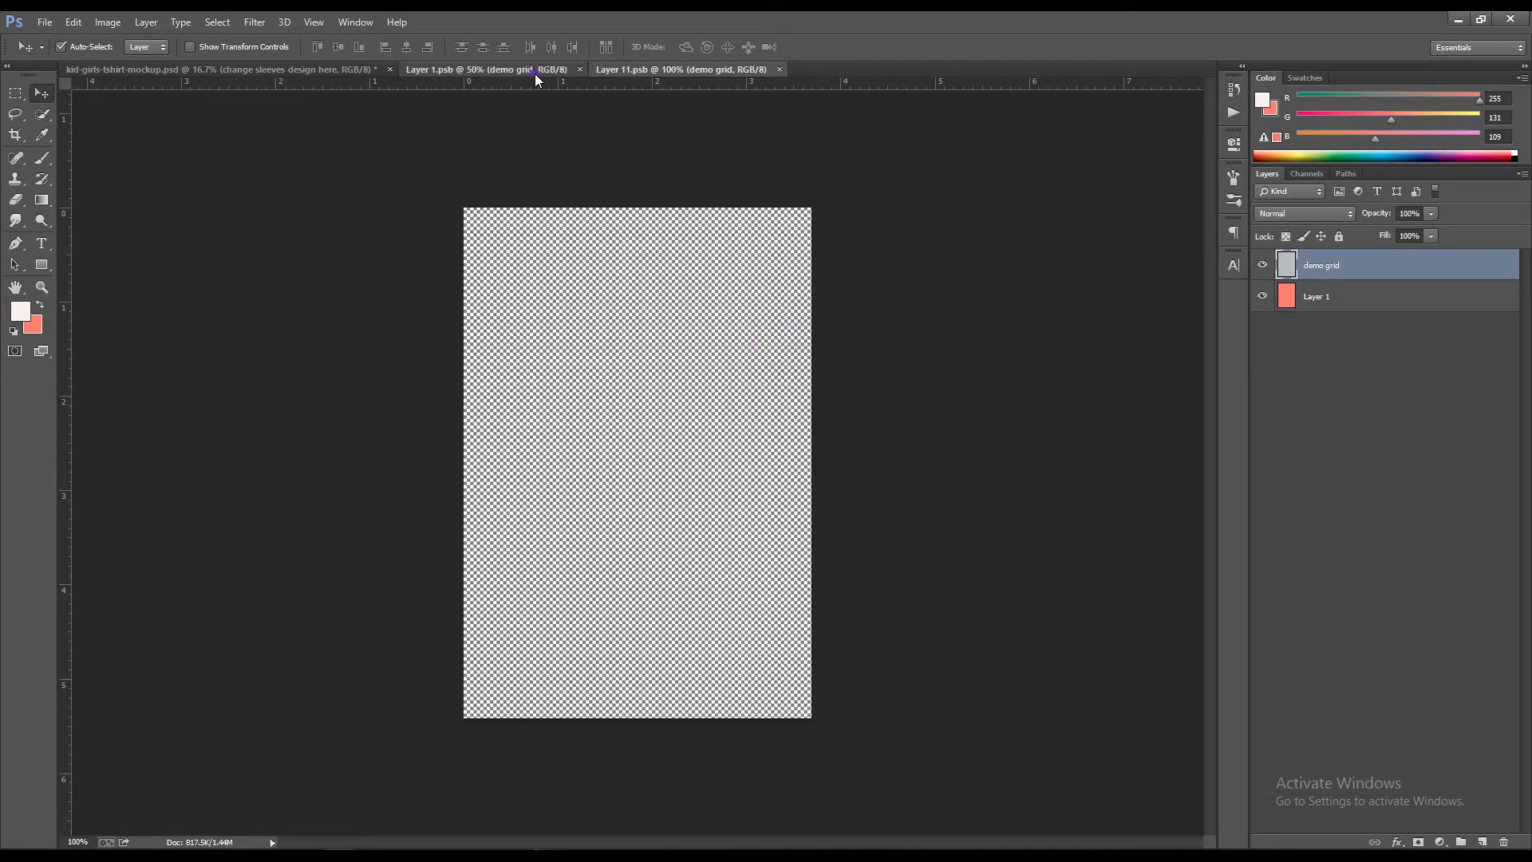
# Place the dogs image as an embedded object in Layer 1.psb and align it with the canvas's upper edge.
pyautogui.click(535, 73)
pyautogui.click(45, 21)
pyautogui.click(64, 297)
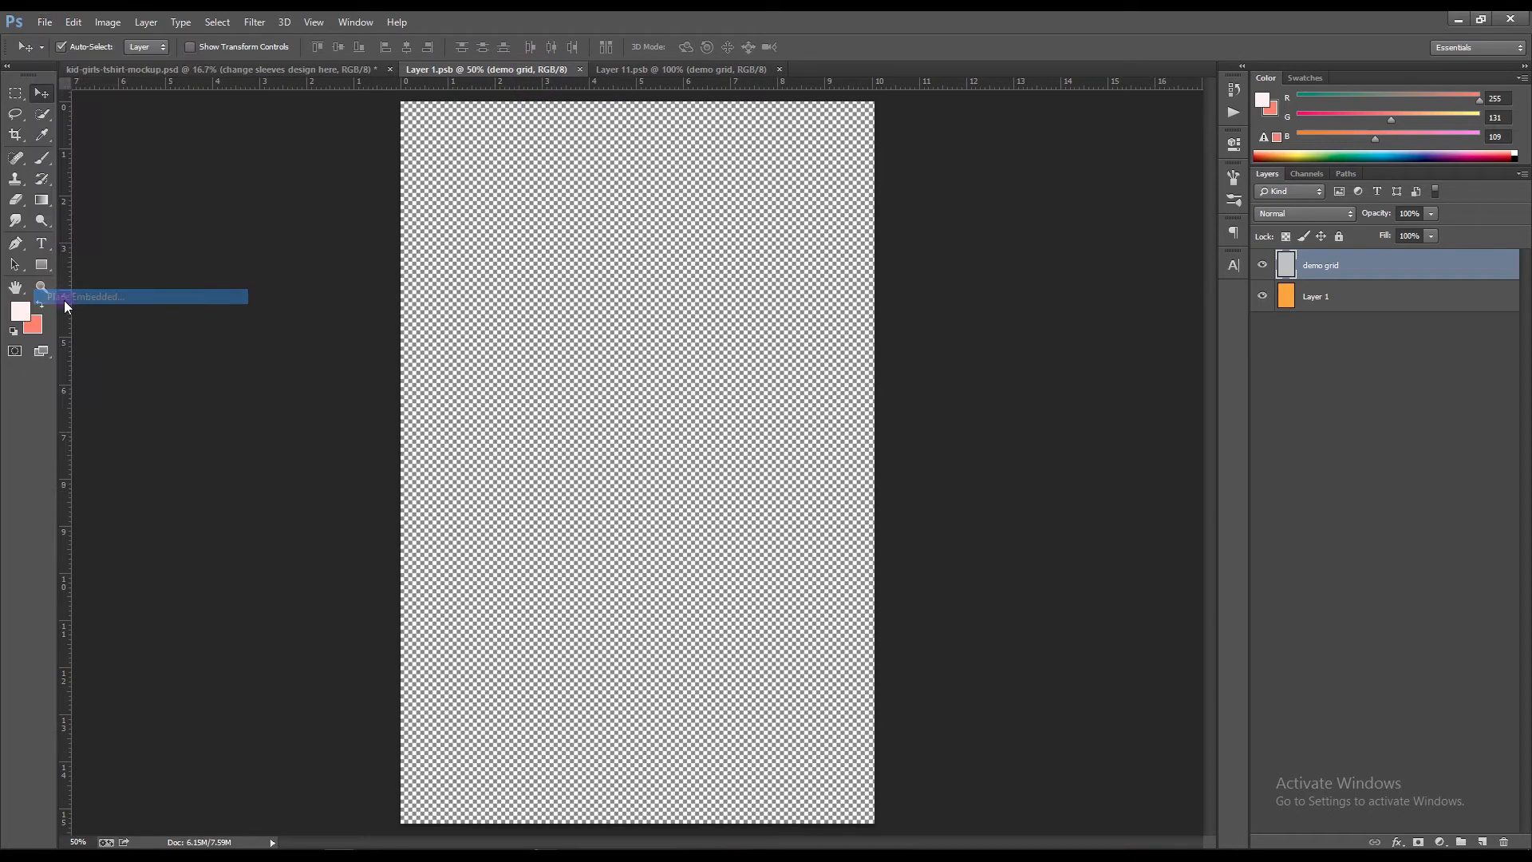
pyautogui.doubleClick(260, 113)
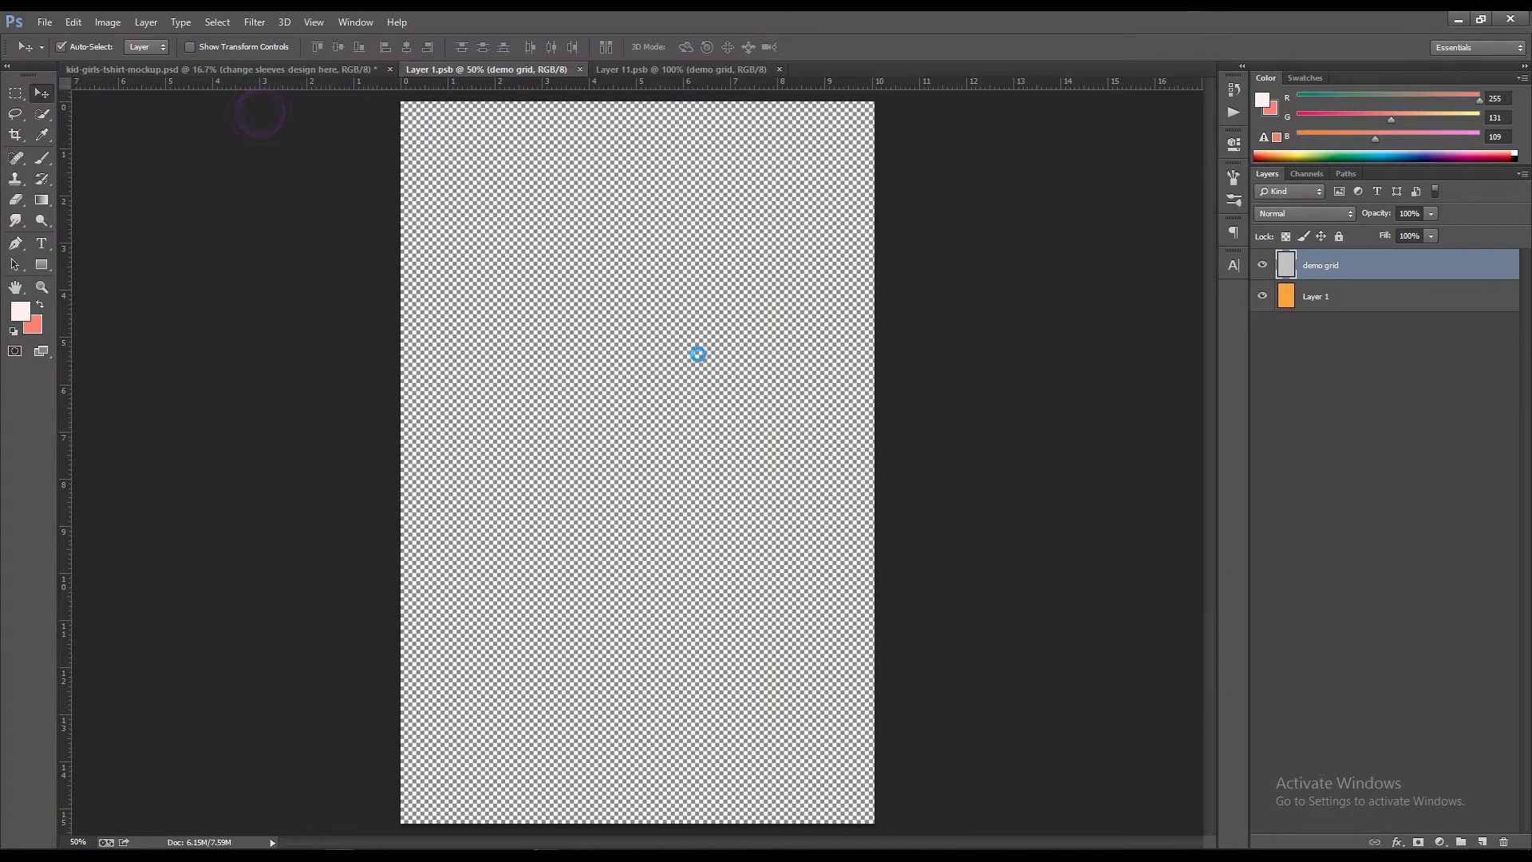
pyautogui.moveTo(803, 444); pyautogui.dragTo(801, 317)
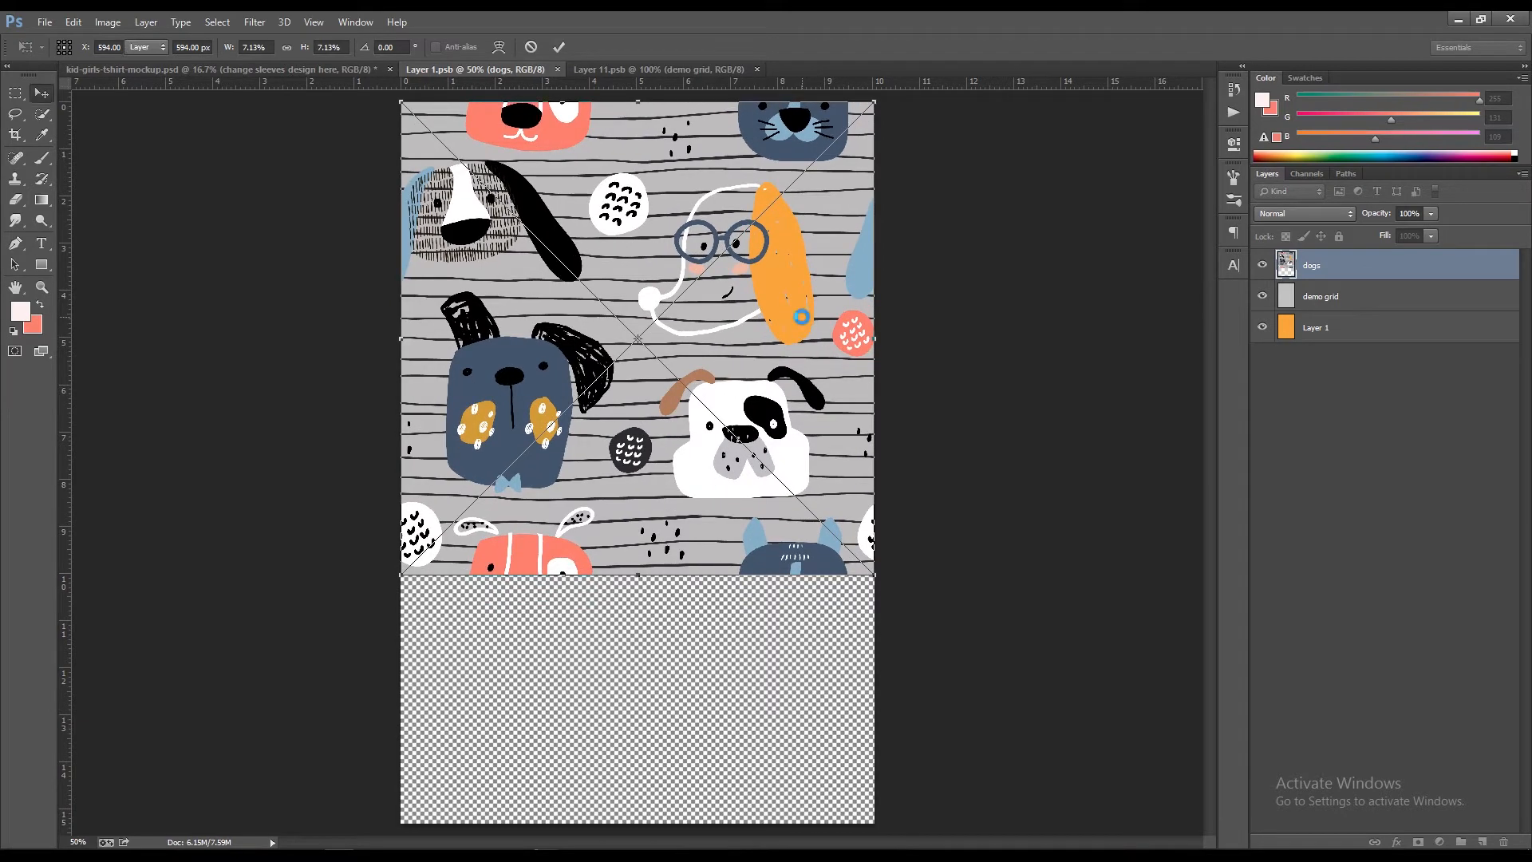
pyautogui.press('Return')
# Duplicate the dogs pattern about 10.06 cm straight down to fill the canvas and merge the two pattern layers.
pyautogui.moveTo(609, 184); pyautogui.dragTo(618, 639)
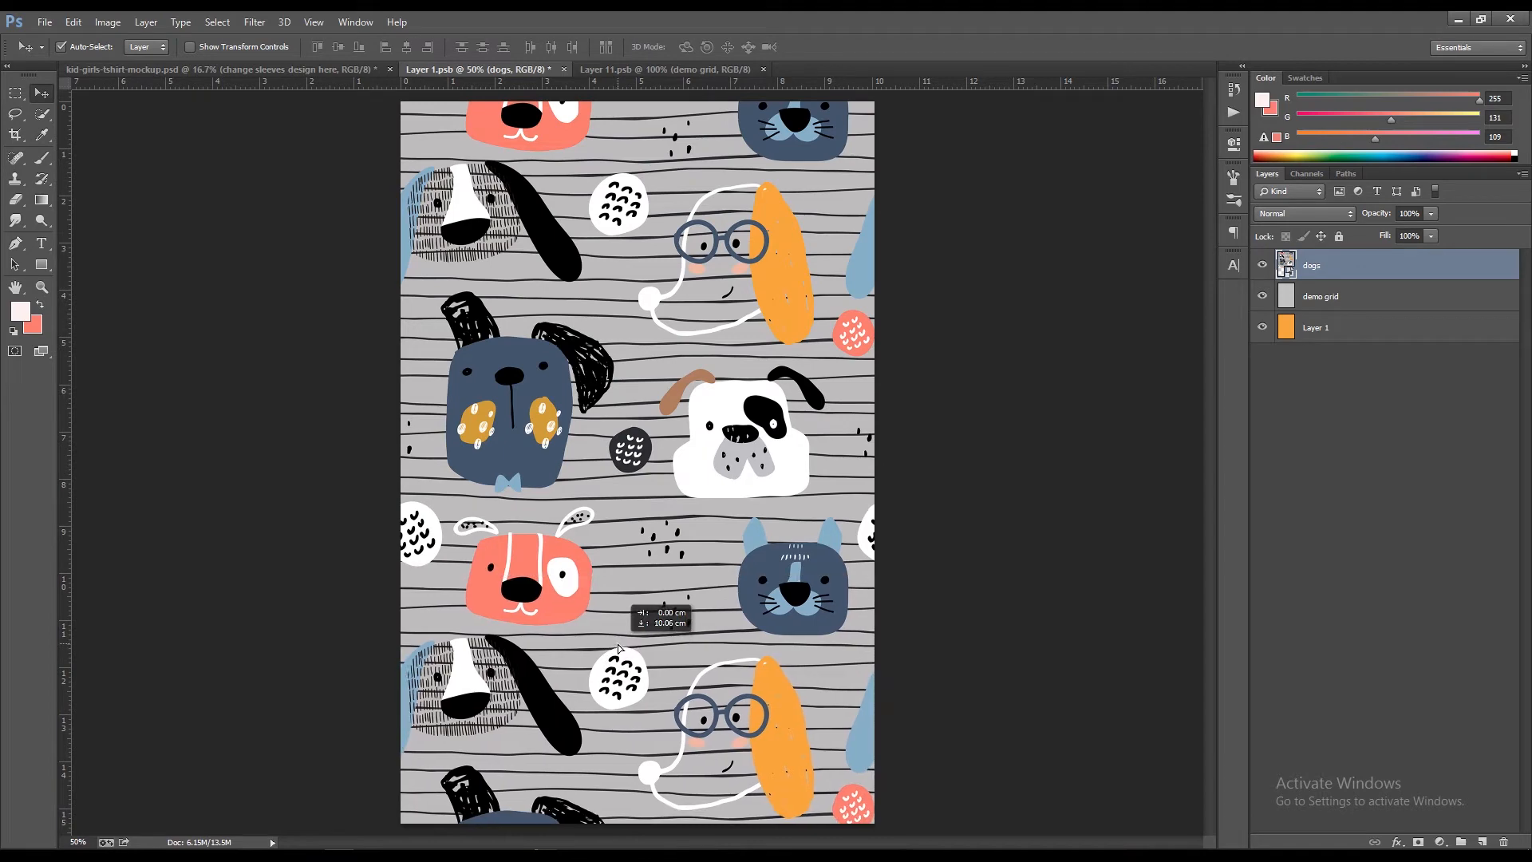
pyautogui.keyDown('shift'); pyautogui.click(1397, 301); pyautogui.keyUp('shift')
pyautogui.rightClick(1398, 301)
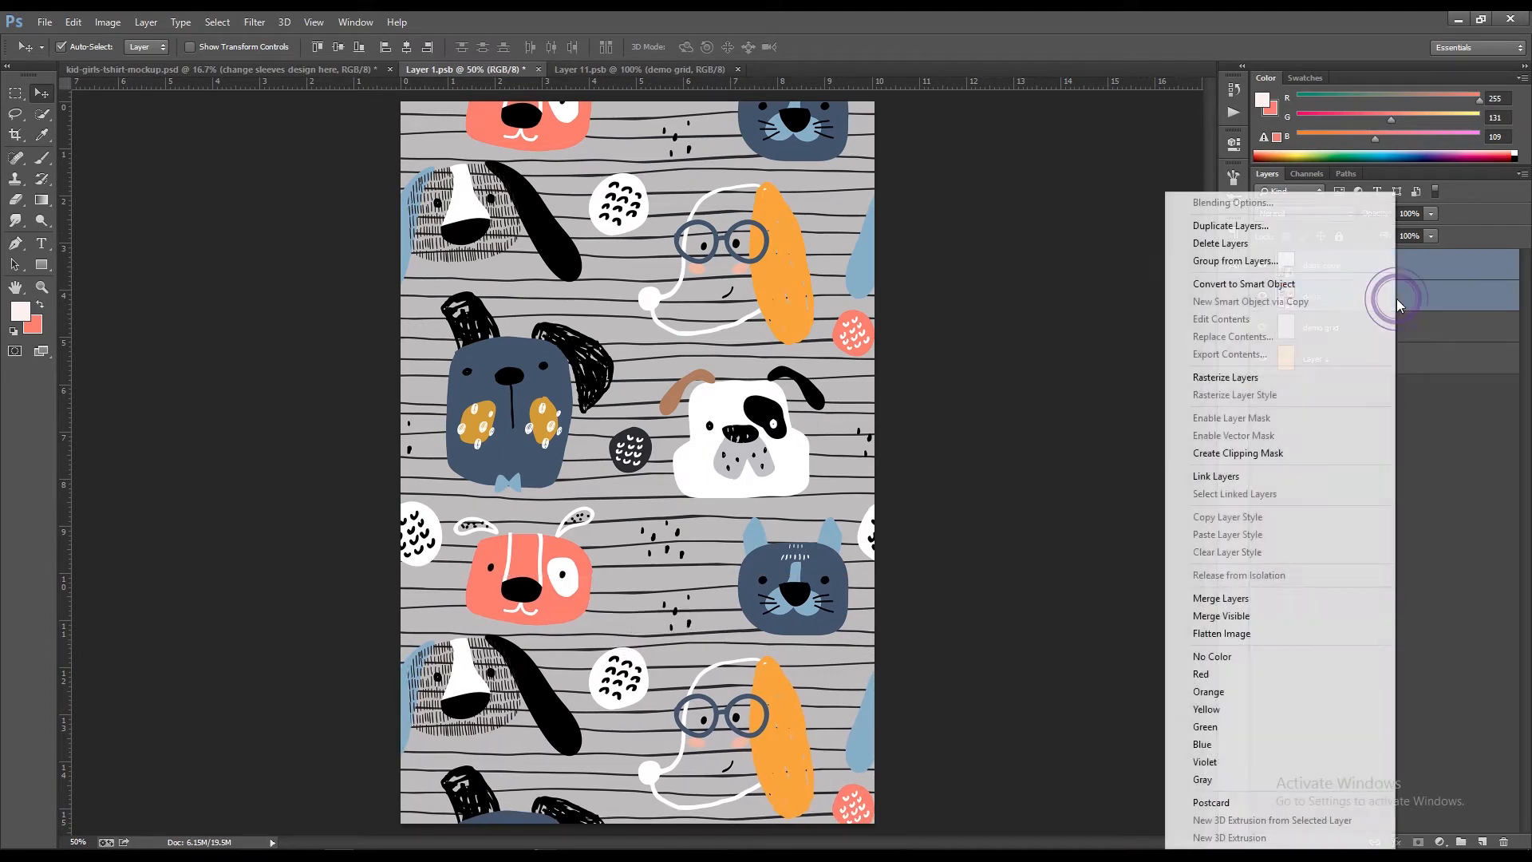
pyautogui.click(1241, 608)
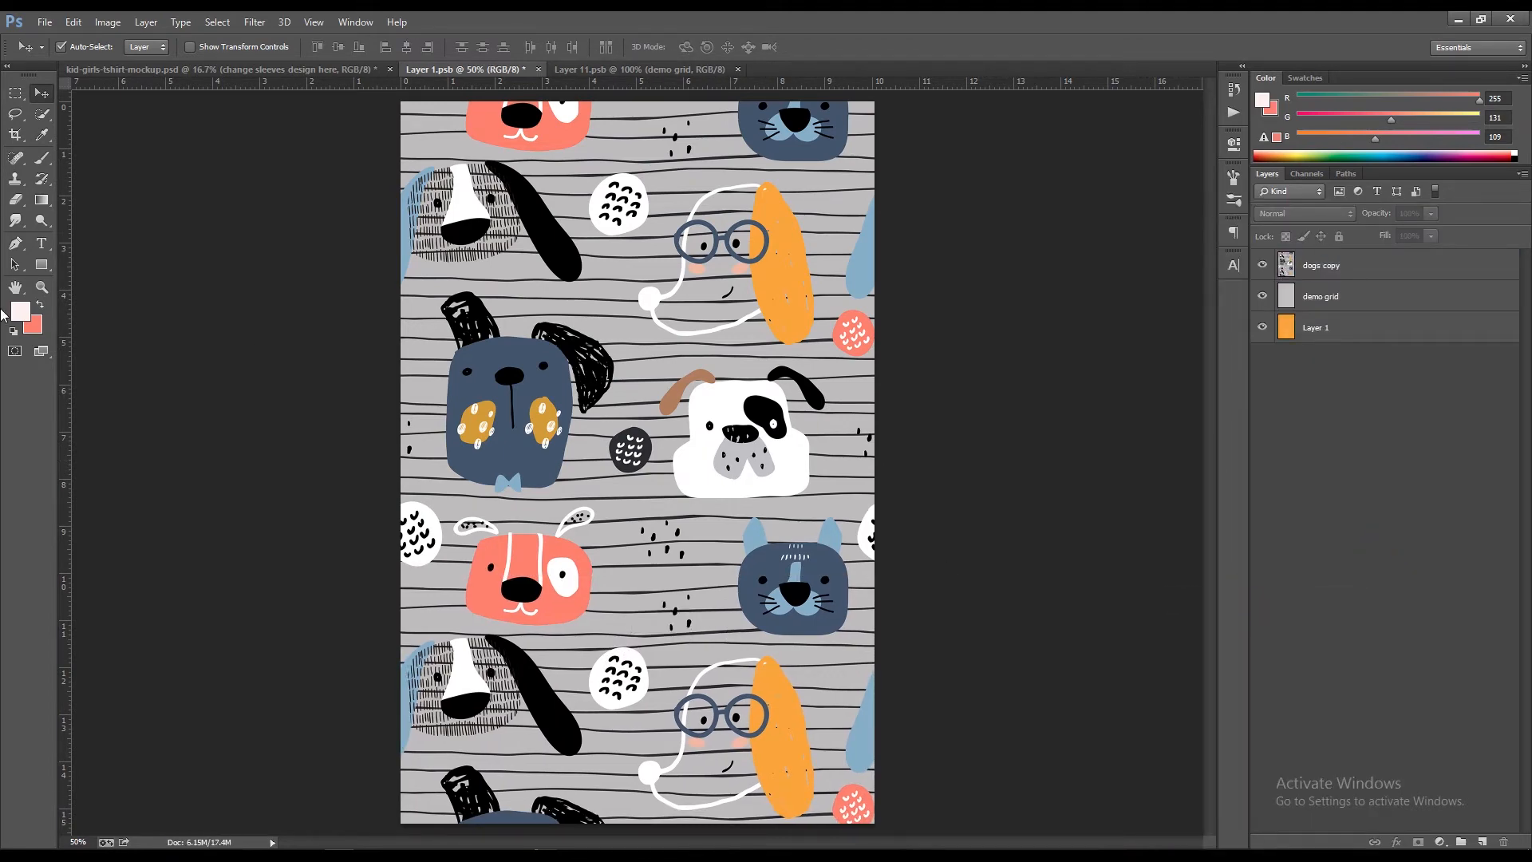
# Sample the pattern's coral as background colour and its orange as foreground colour, and save the T-shirt design document.
pyautogui.click(30, 327)
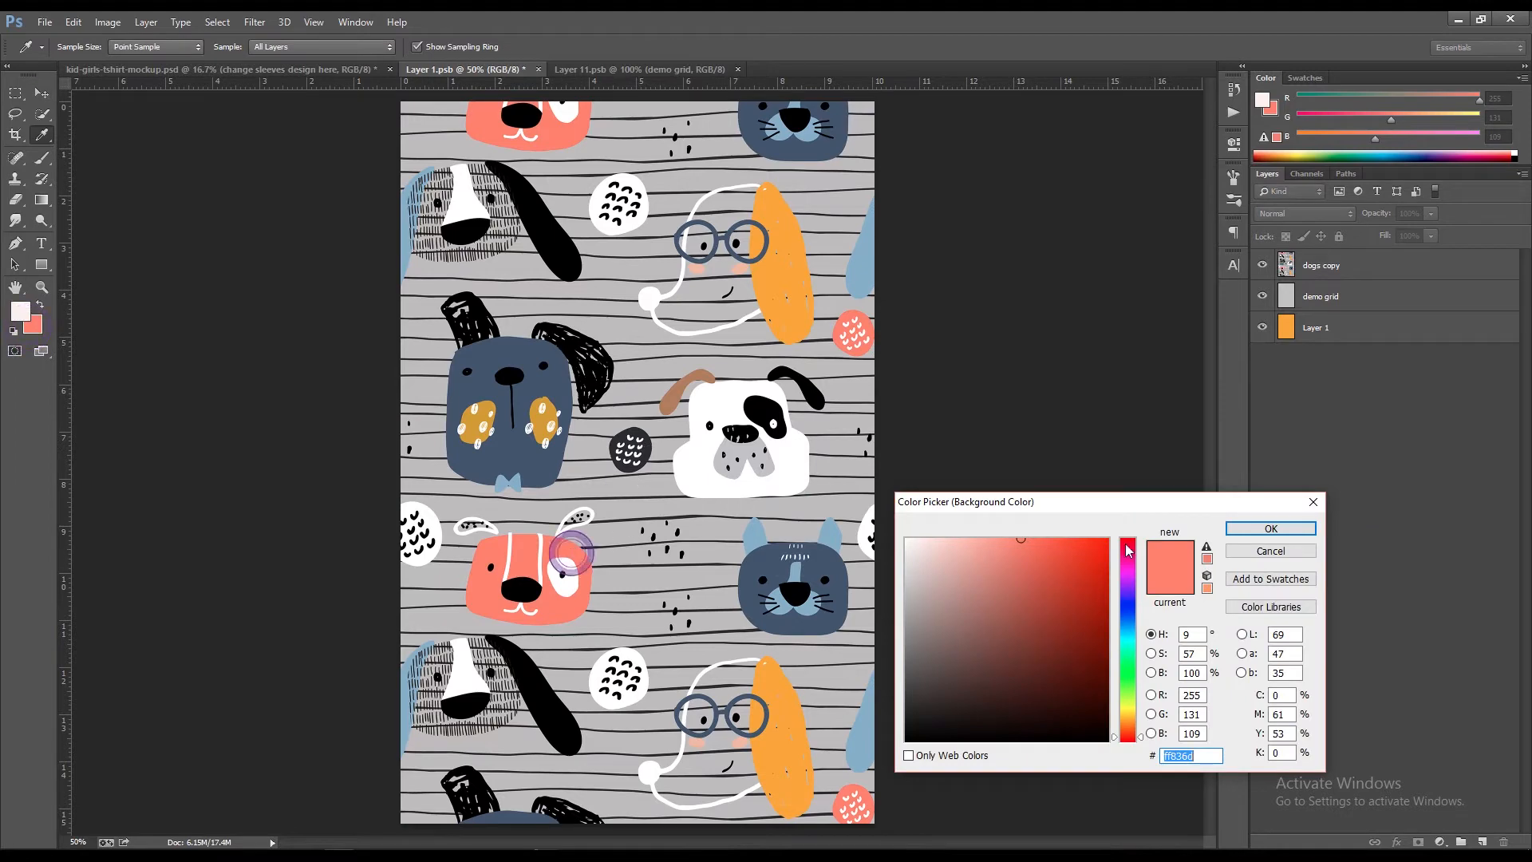
pyautogui.click(1270, 529)
pyautogui.click(28, 315)
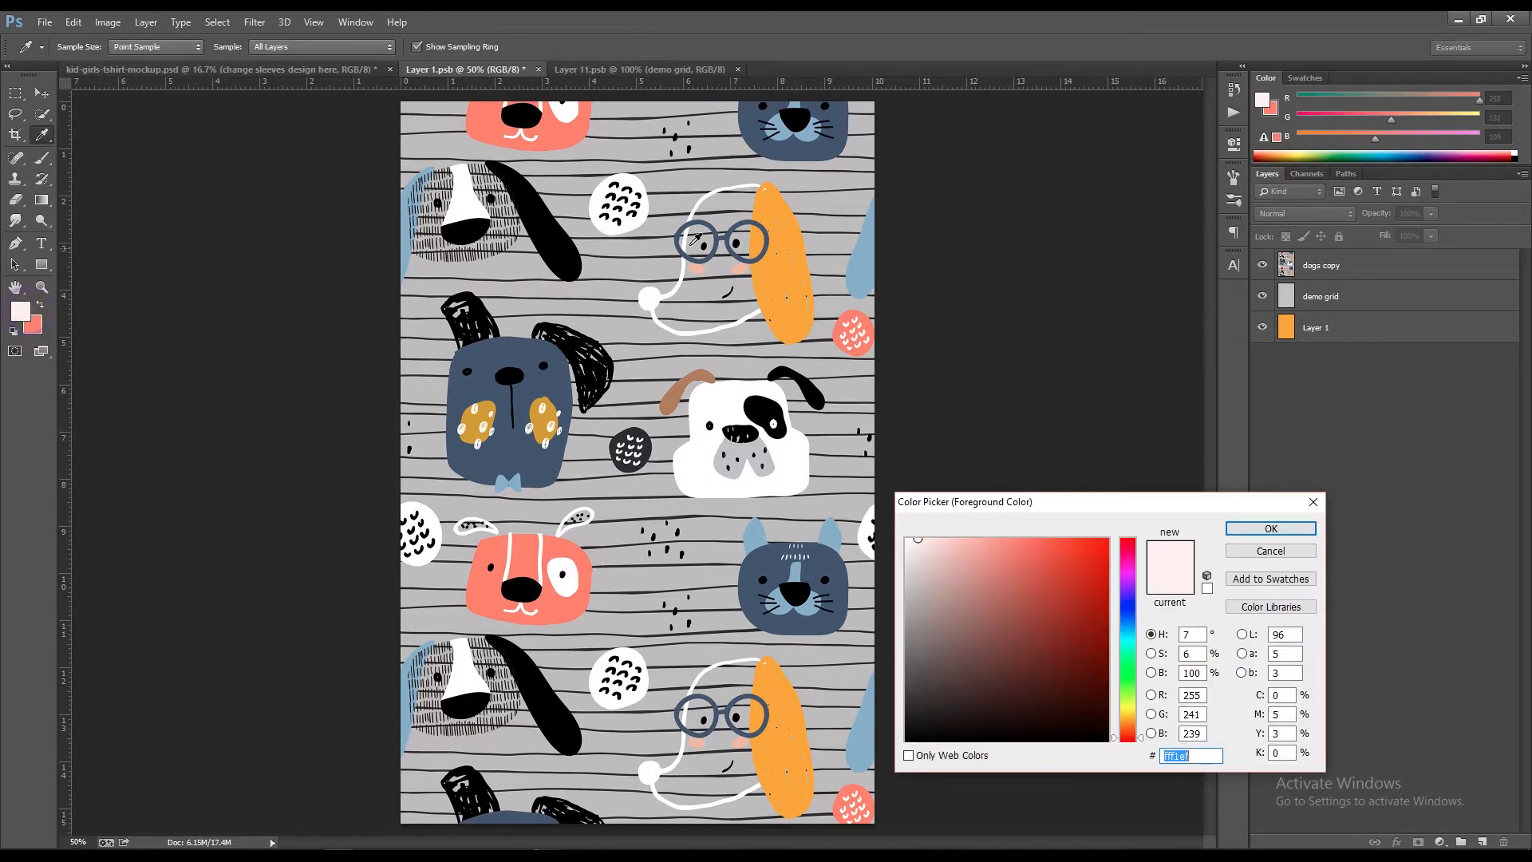
pyautogui.click(769, 208)
pyautogui.click(1269, 528)
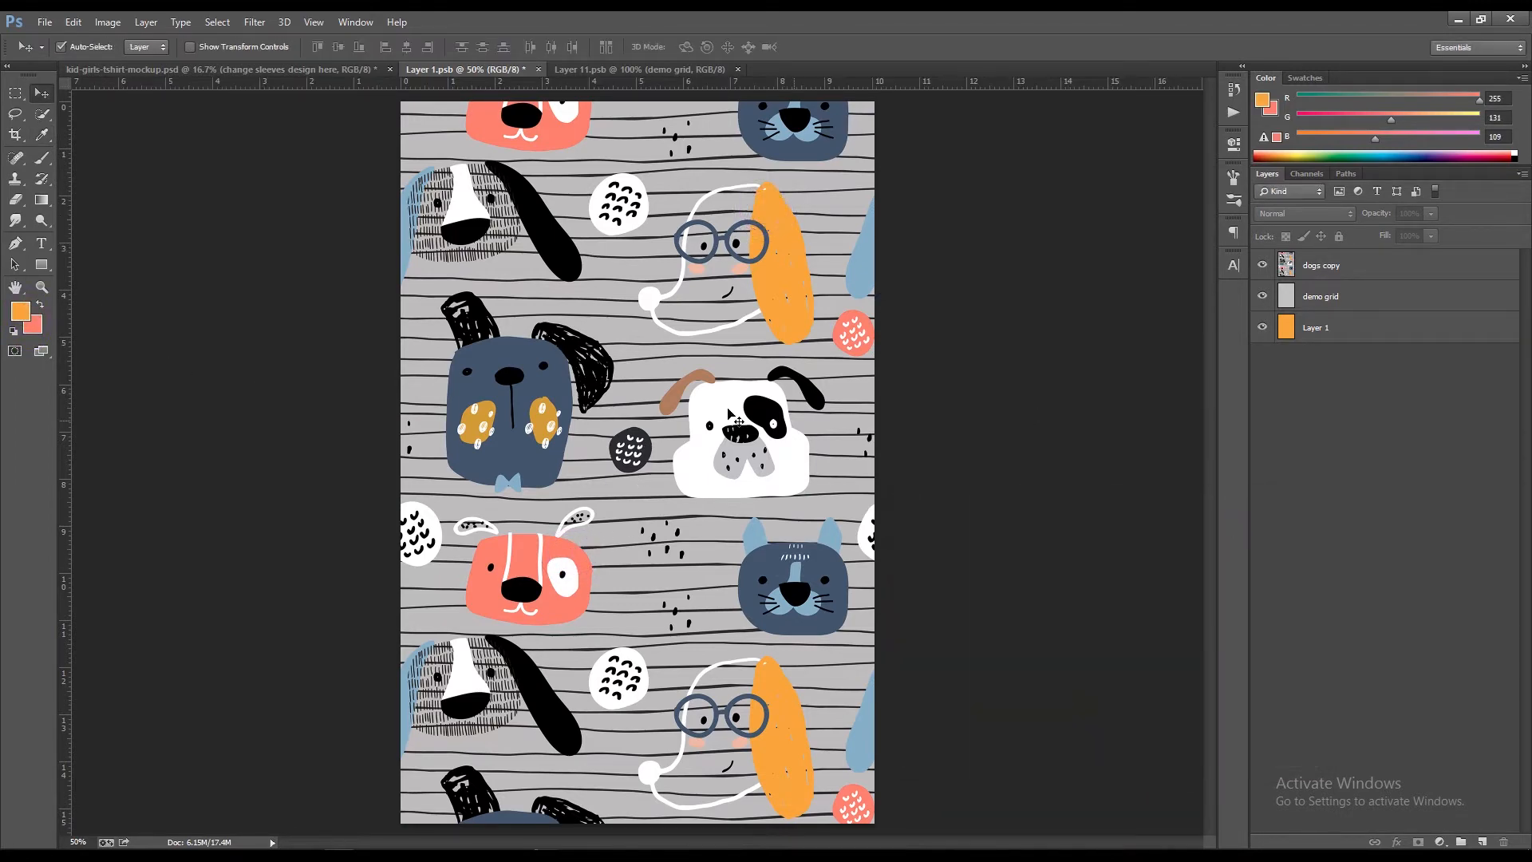
pyautogui.click(45, 16)
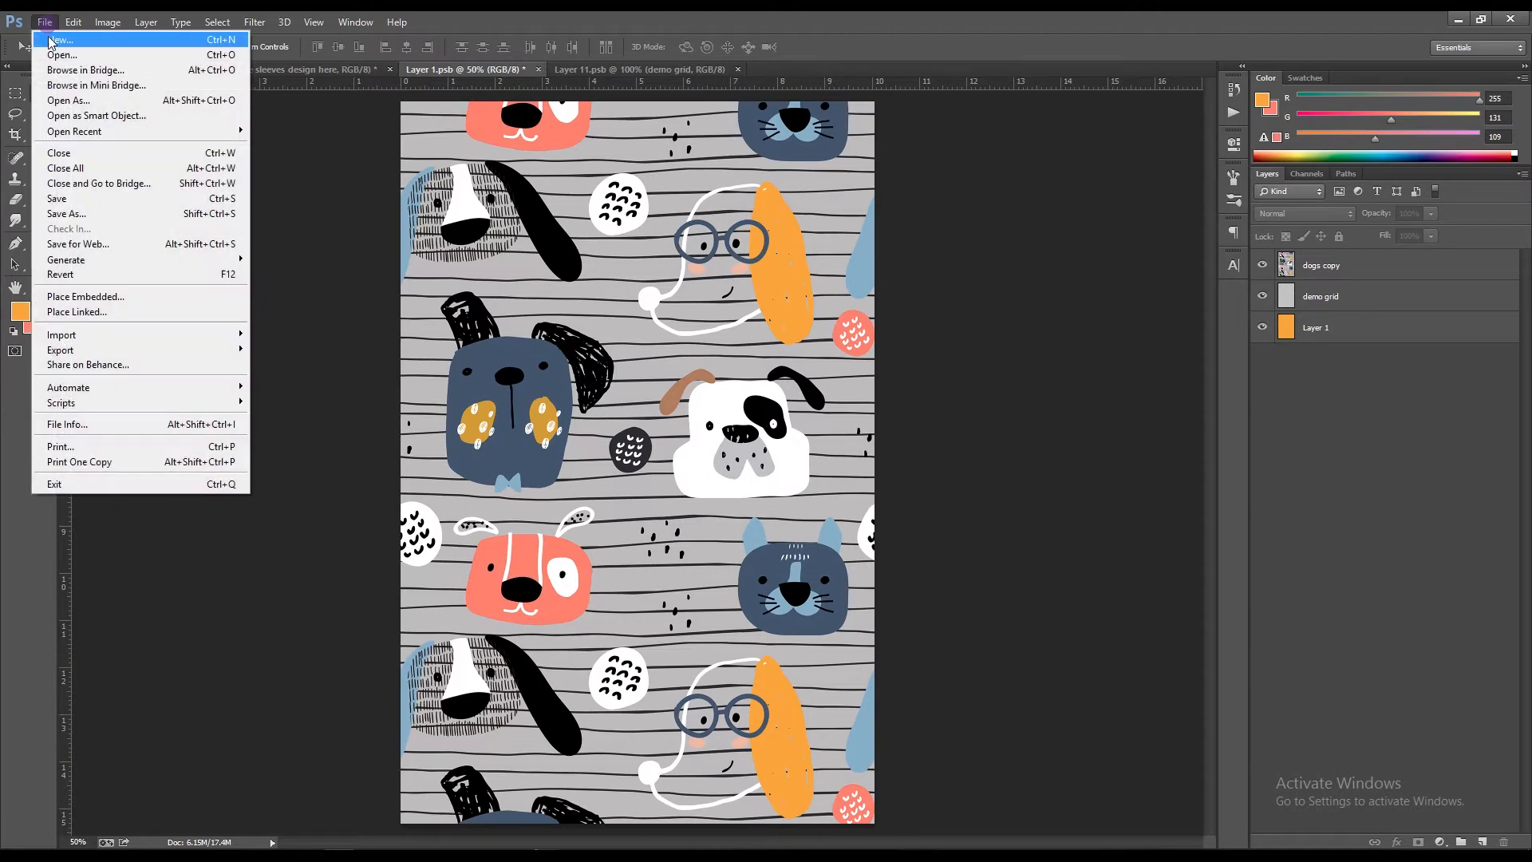
pyautogui.click(45, 200)
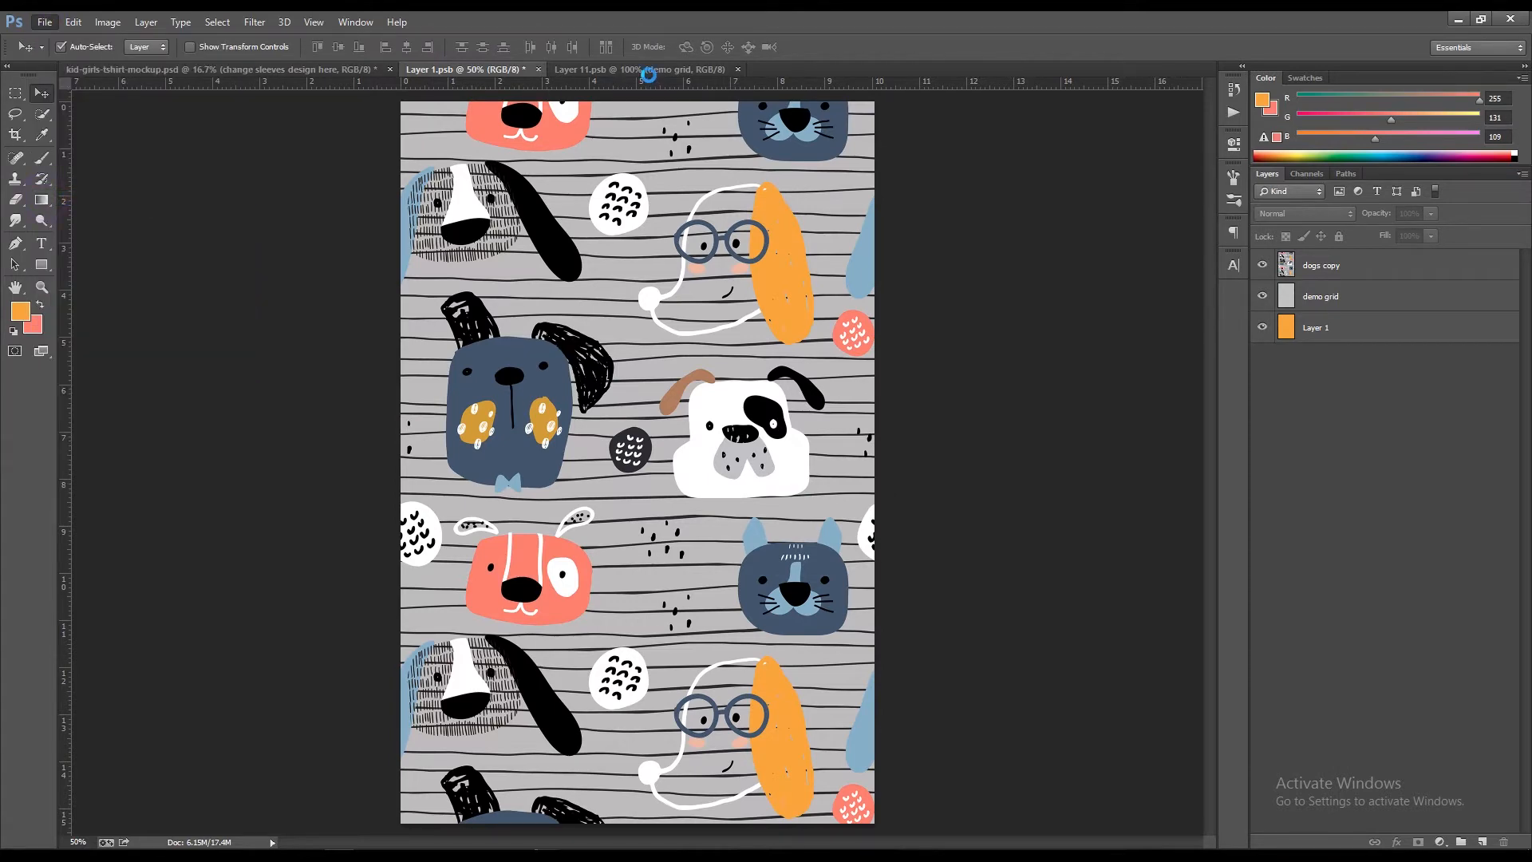
# Place the dogs image as an embedded object in Layer 11.psb and enlarge it to 3.95% so it covers the canvas.
pyautogui.click(639, 69)
pyautogui.click(48, 23)
pyautogui.click(83, 300)
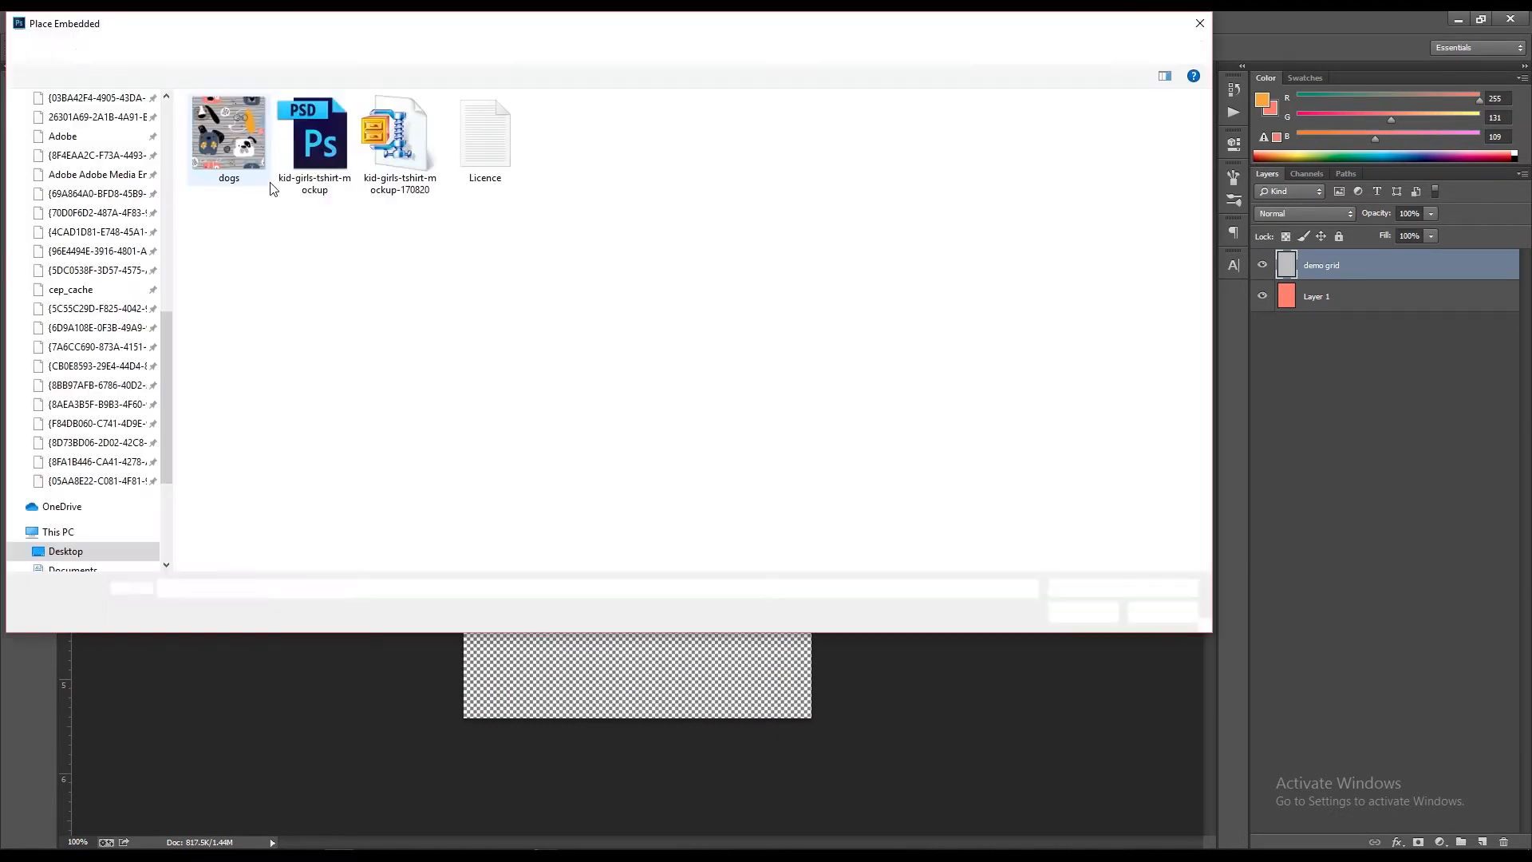
pyautogui.doubleClick(240, 132)
pyautogui.moveTo(814, 283); pyautogui.dragTo(885, 176)
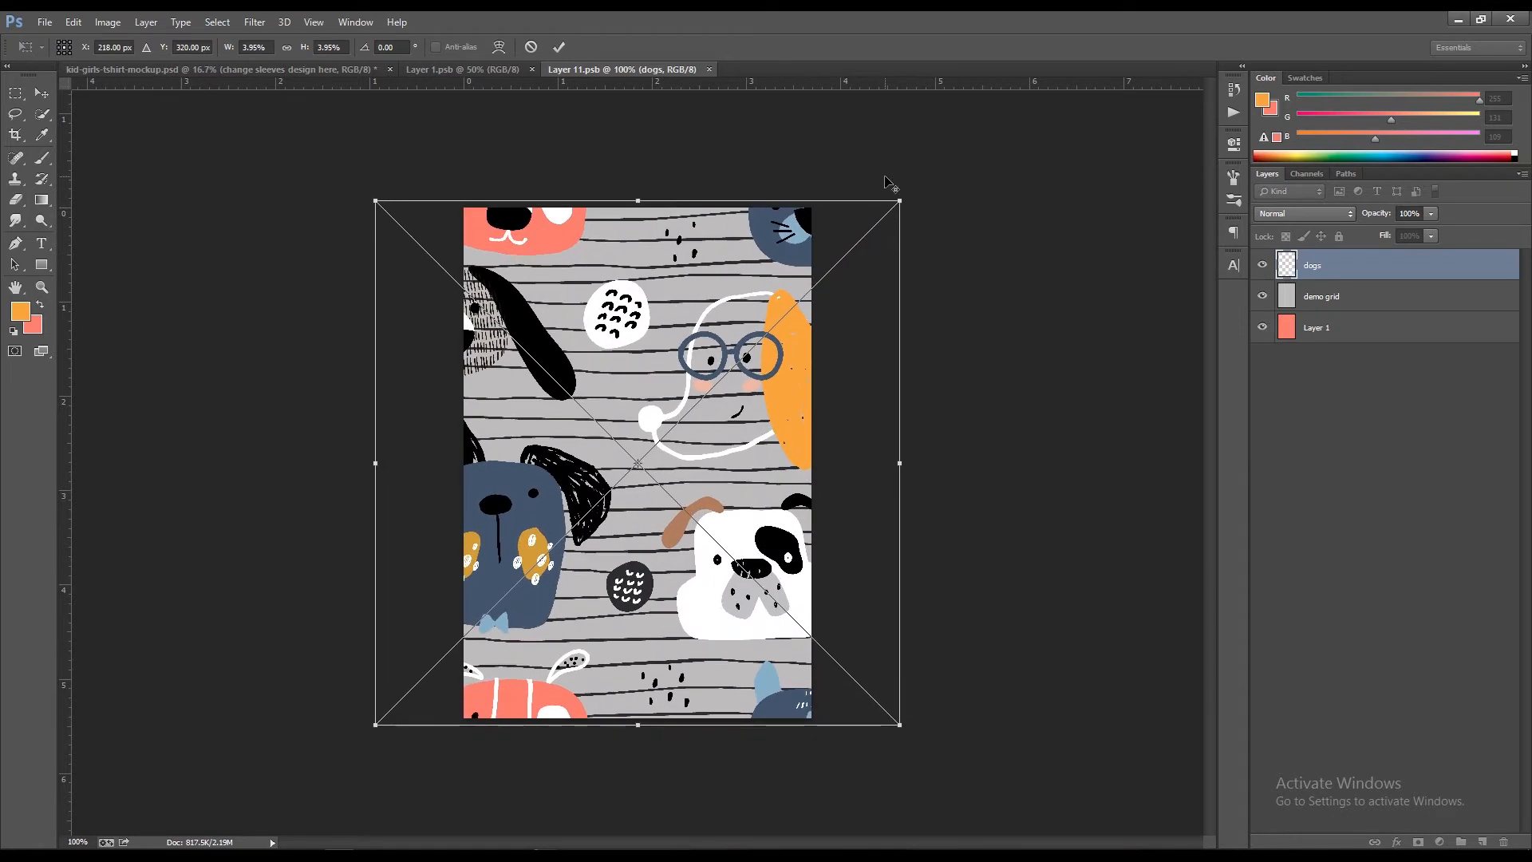
pyautogui.press('Return')
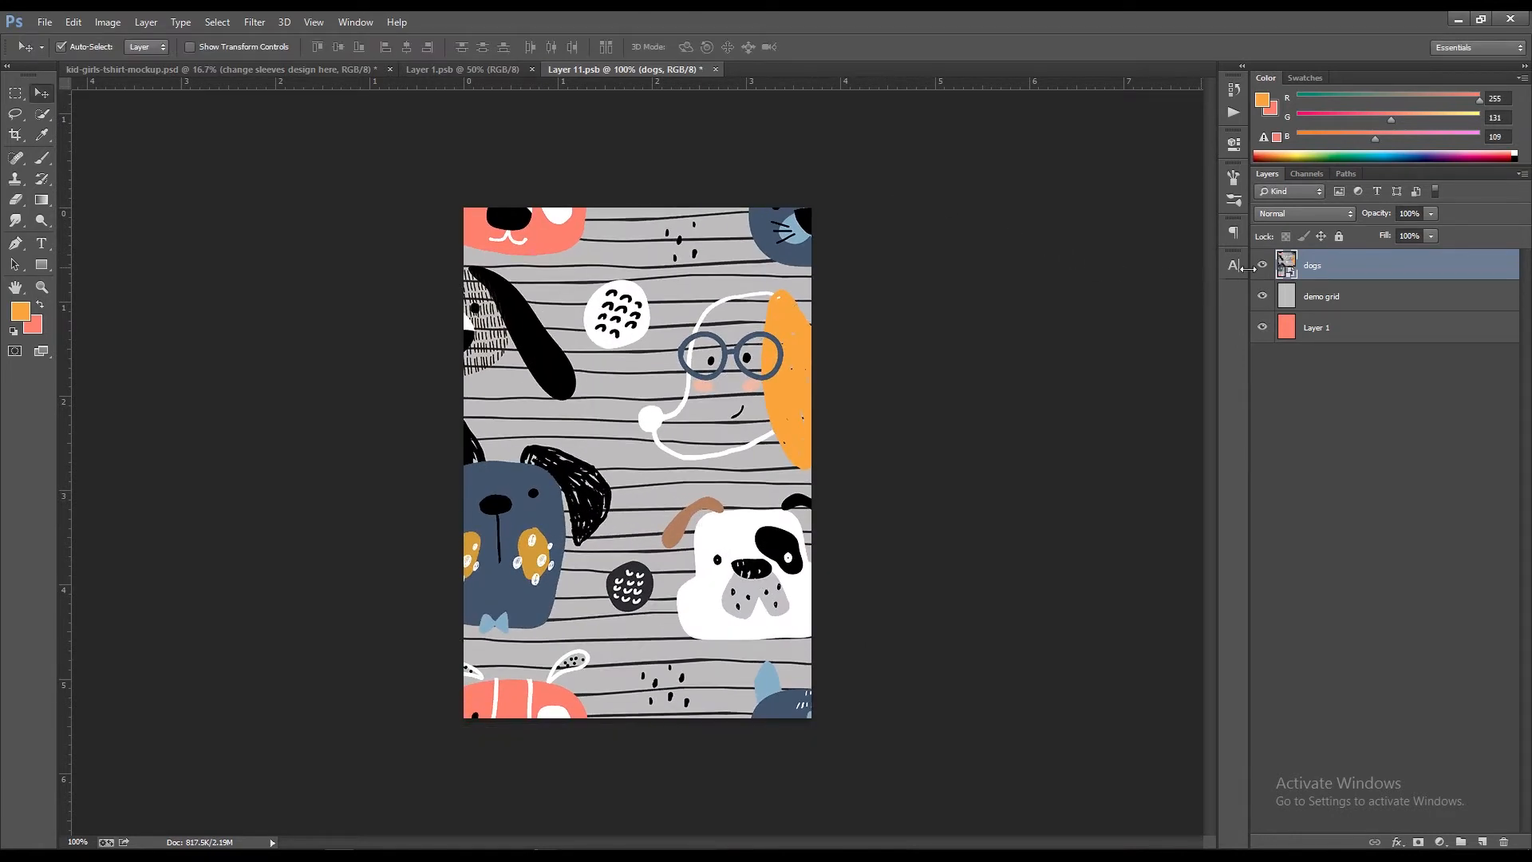
# Rasterize the dogs layer in the sleeves design document.
pyautogui.rightClick(1287, 269)
pyautogui.click(1281, 403)
pyautogui.rightClick(1331, 277)
pyautogui.click(1225, 375)
# Save the sleeves design document and close both smart object documents to return to the mockup.
pyautogui.click(45, 21)
pyautogui.click(96, 181)
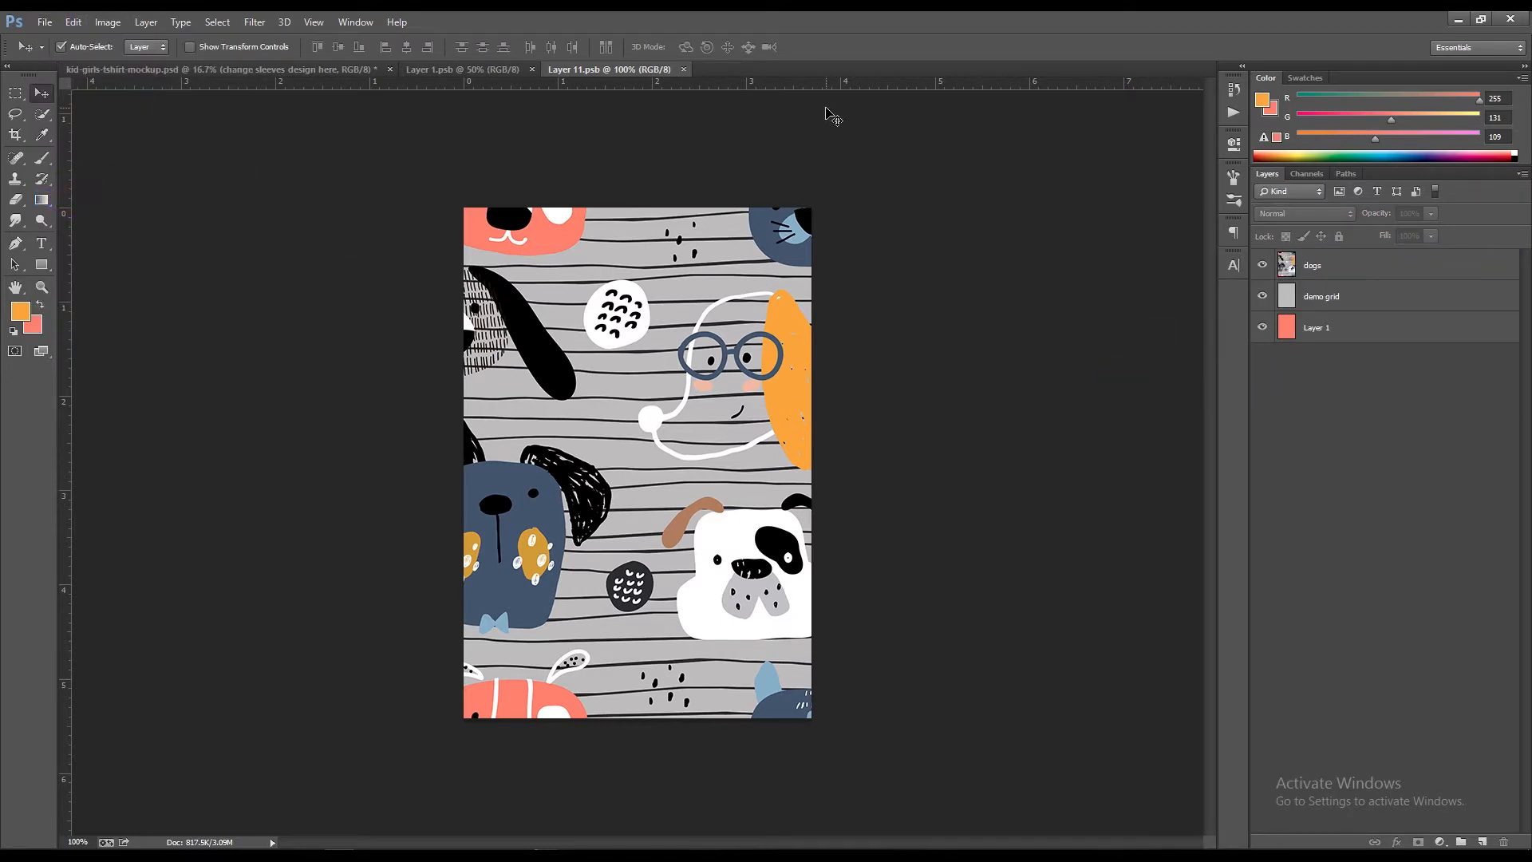
pyautogui.click(683, 70)
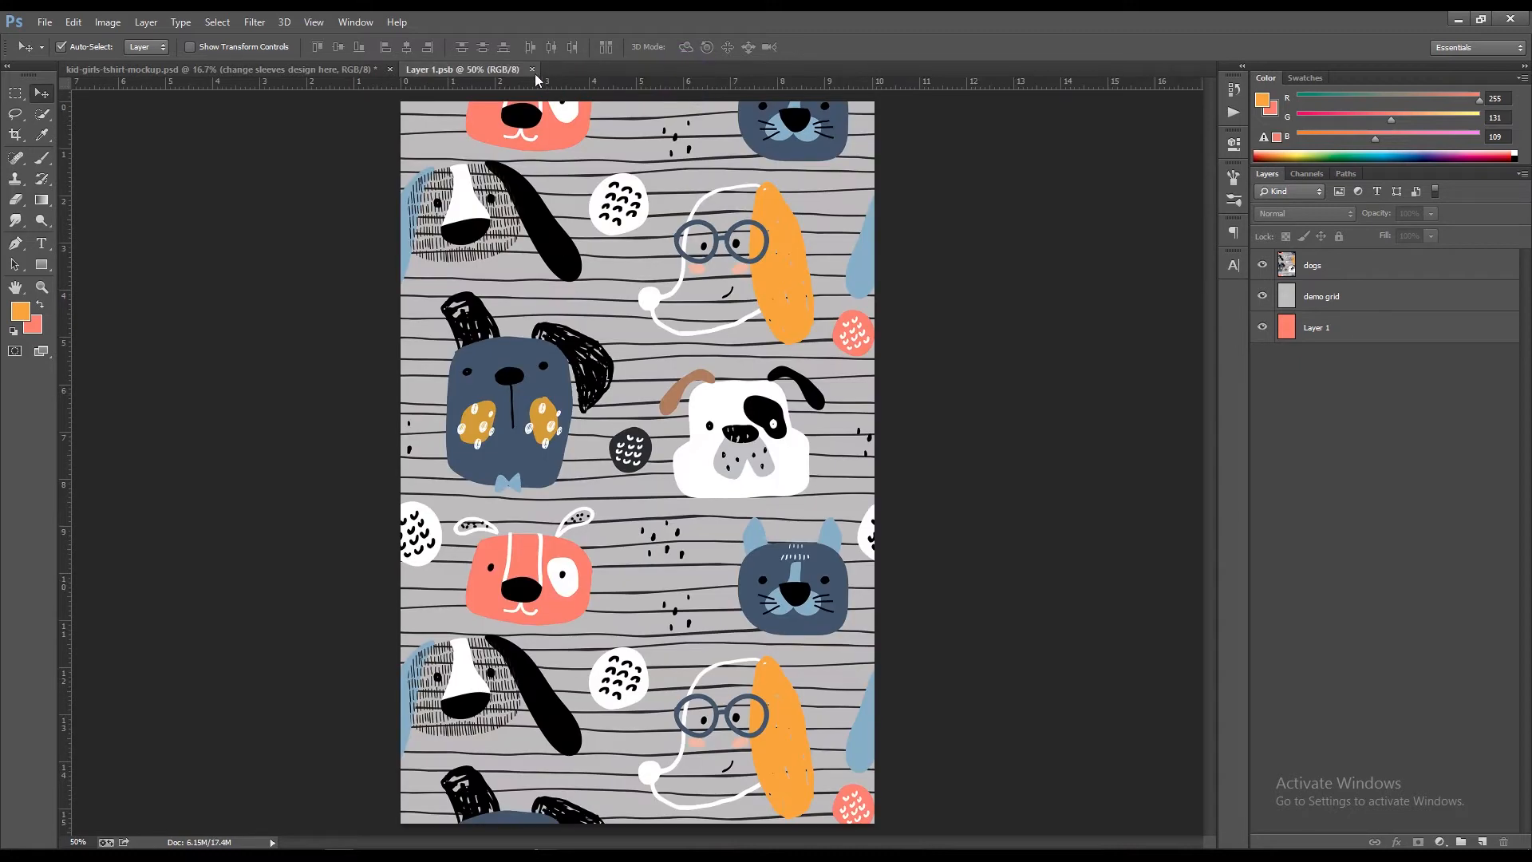
pyautogui.click(531, 70)
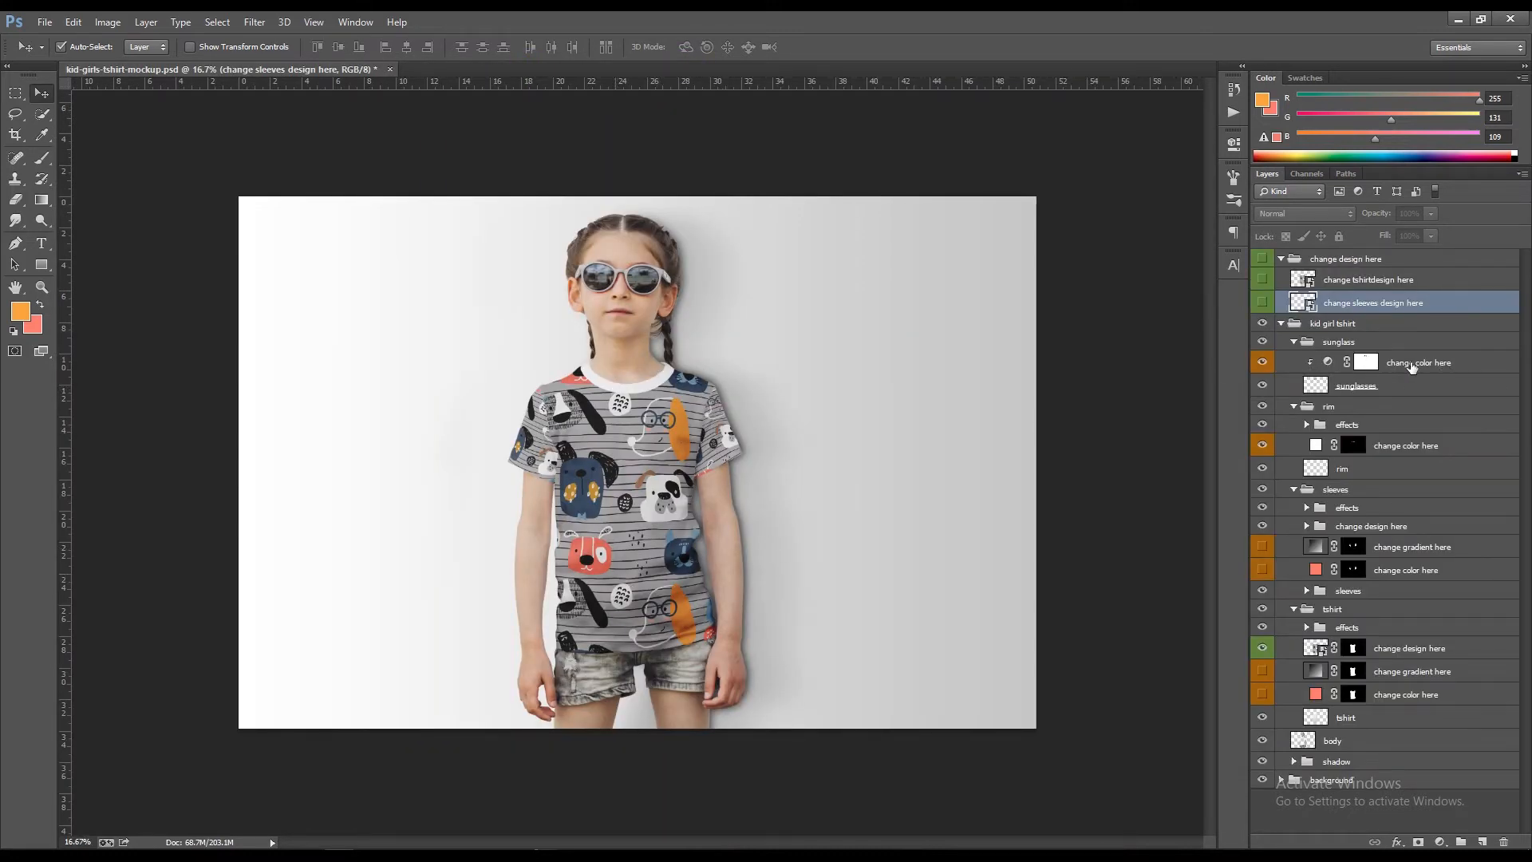
# Change the rim's solid fill colour to the coral background colour, ff836d.
pyautogui.doubleClick(1316, 446)
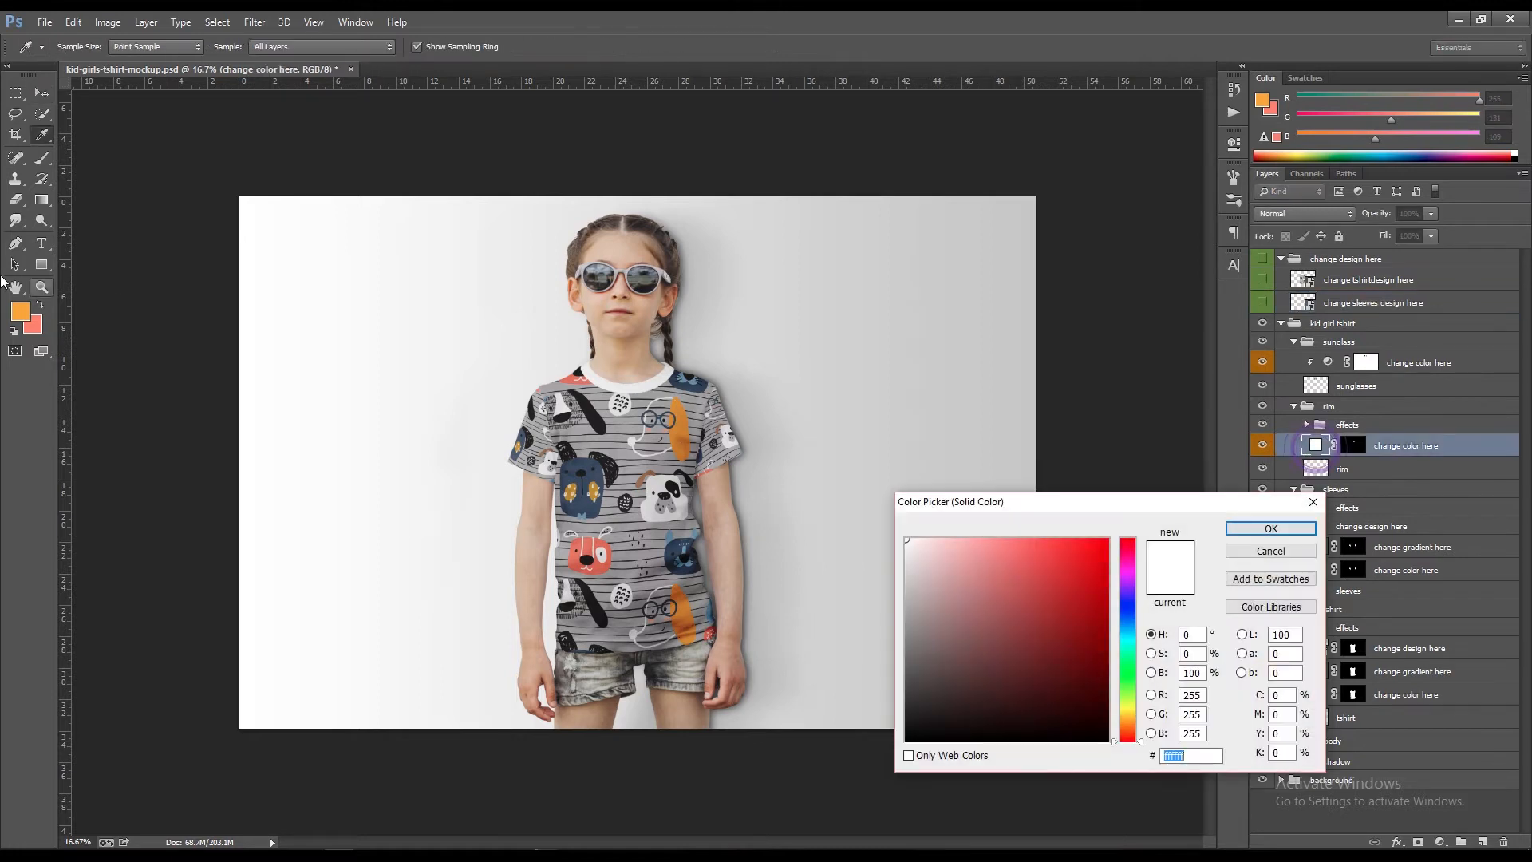
pyautogui.click(32, 324)
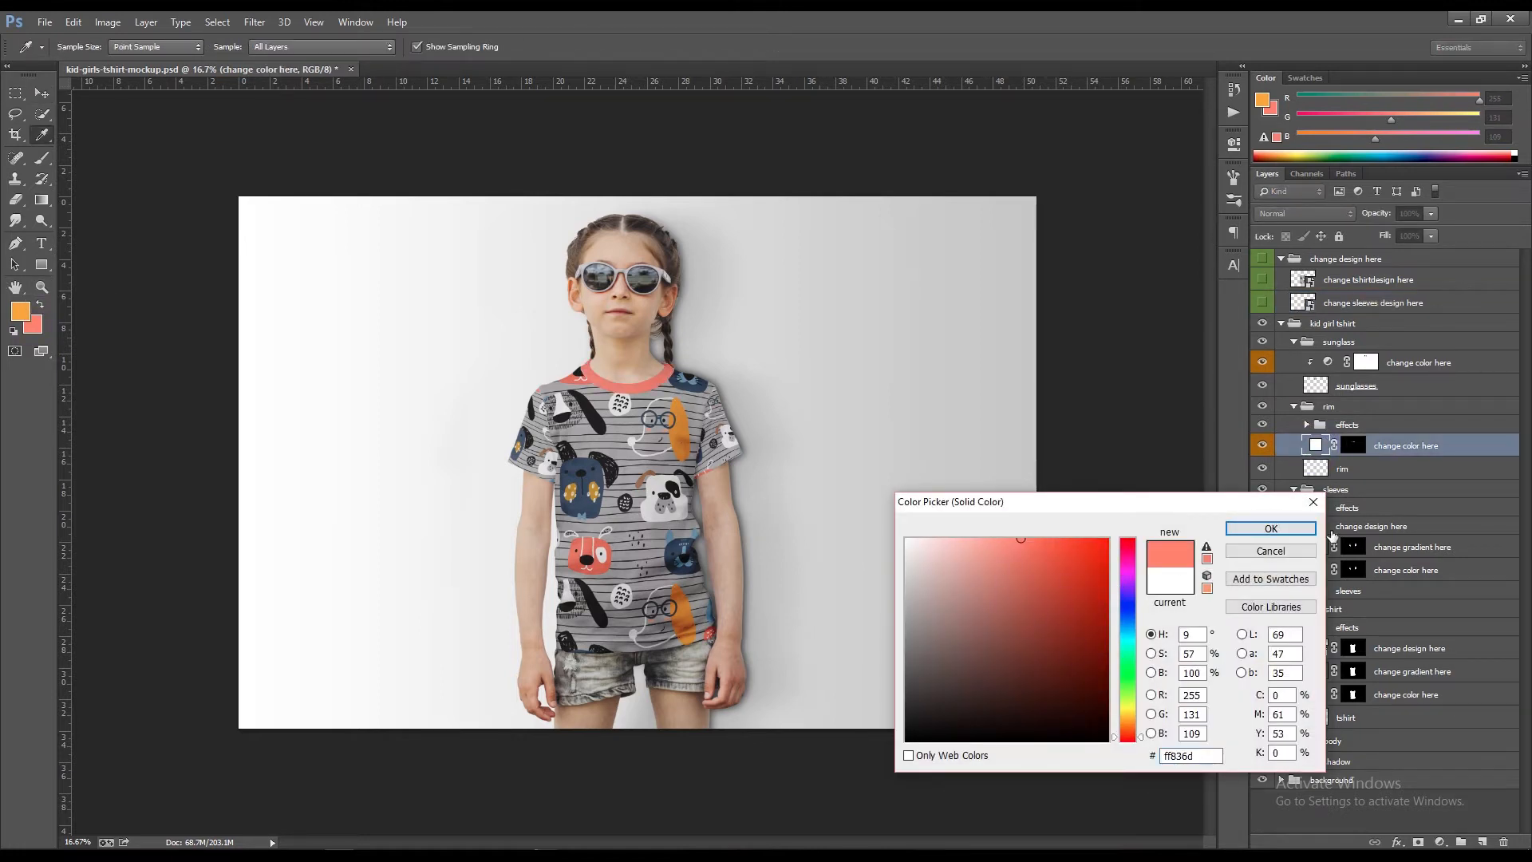
pyautogui.click(1299, 533)
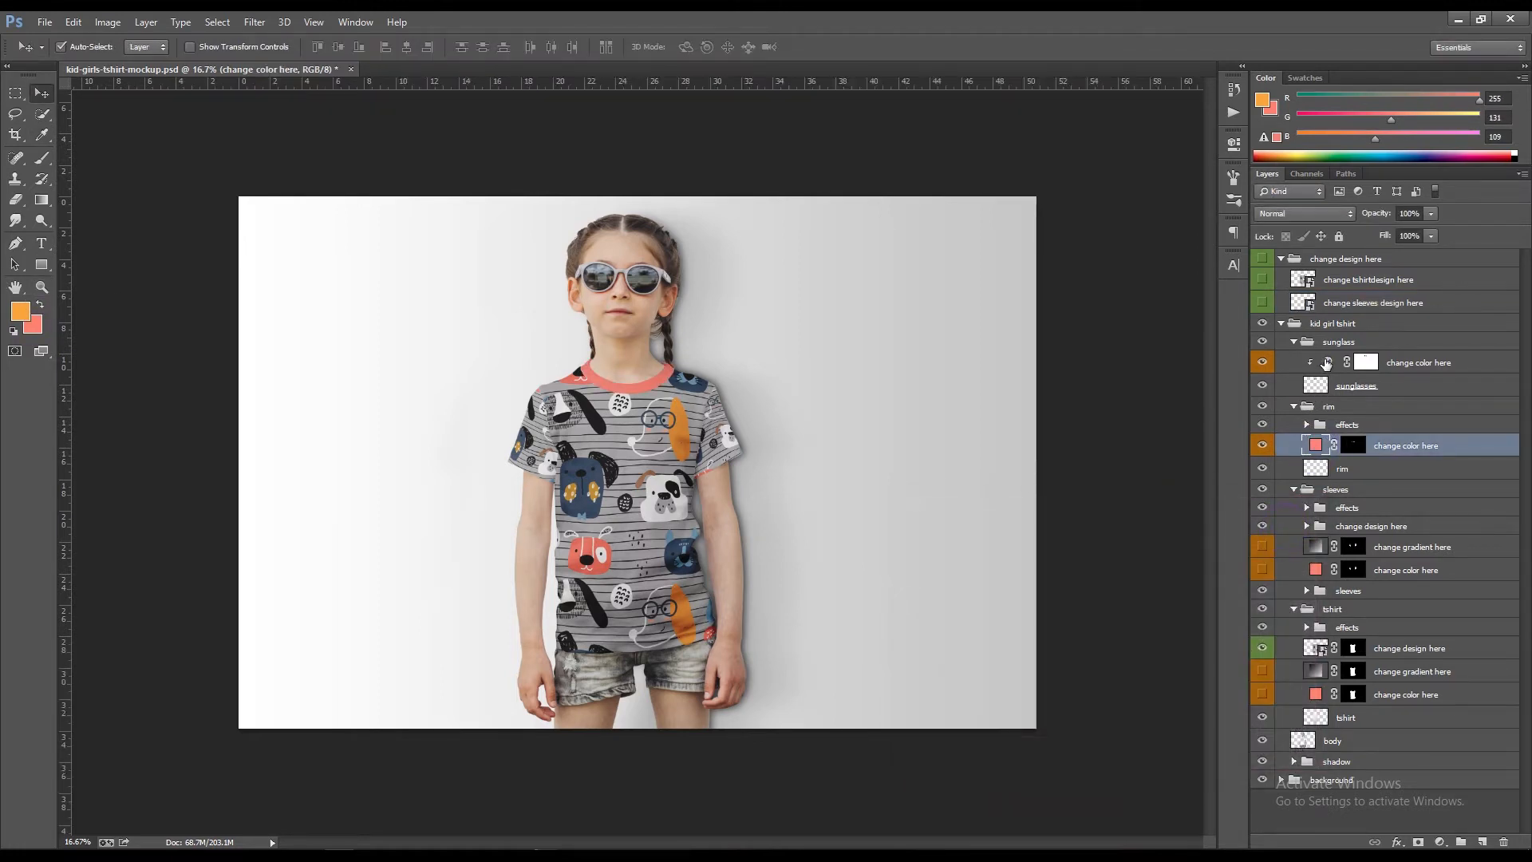
# Tint the sunglasses coral by setting the Hue/Saturation layer's saturation to 50 and adjusting its hue, and save the mockup.
pyautogui.doubleClick(1327, 363)
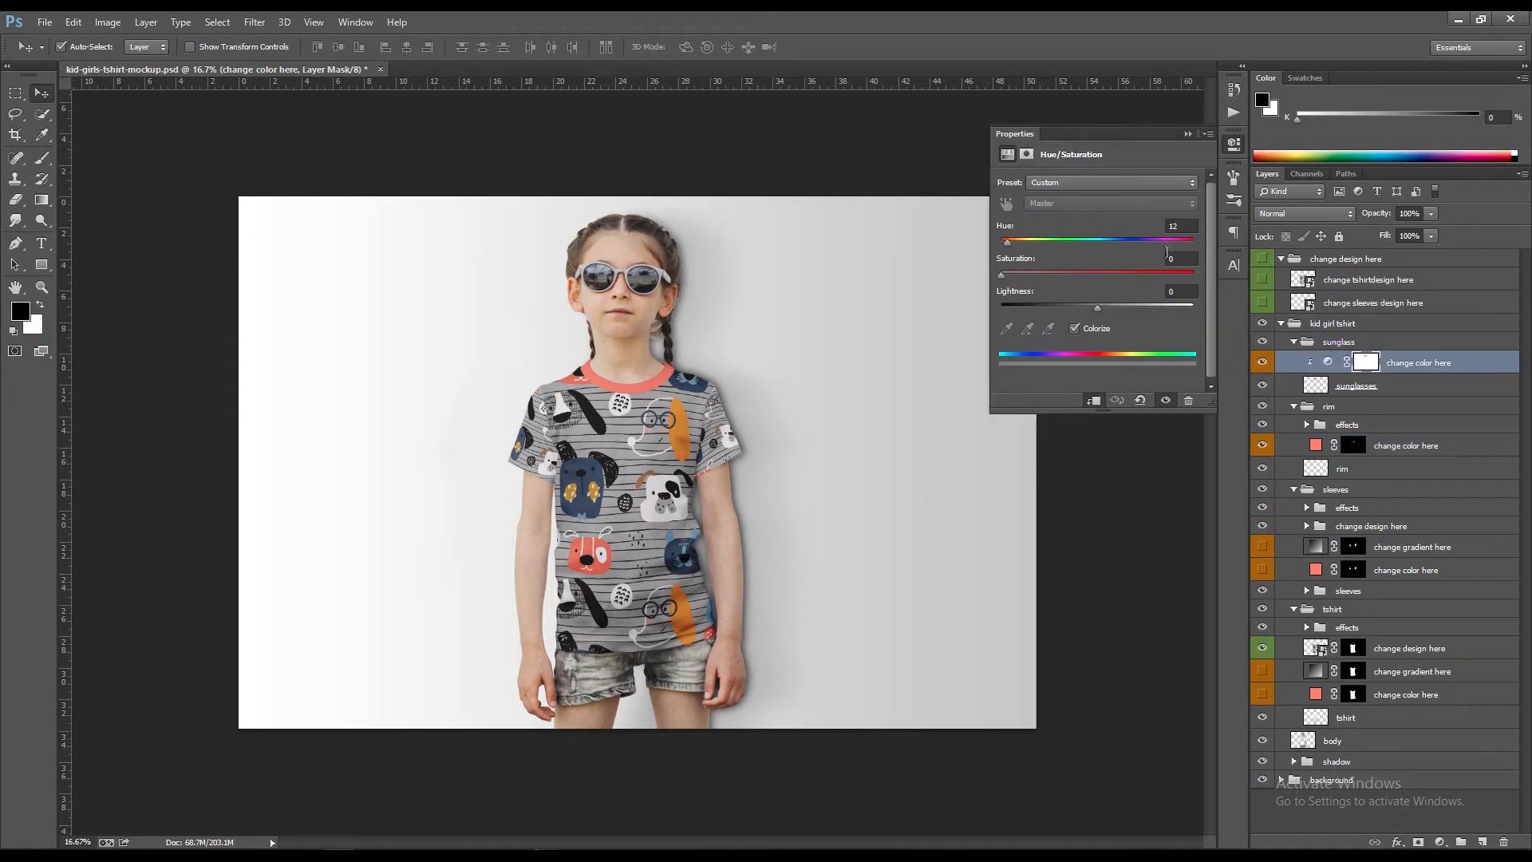
pyautogui.write('50')
pyautogui.moveTo(1015, 243)
pyautogui.mouseDown()
pyautogui.moveTo(1134, 247)
pyautogui.moveTo(1015, 249)
pyautogui.mouseUp()
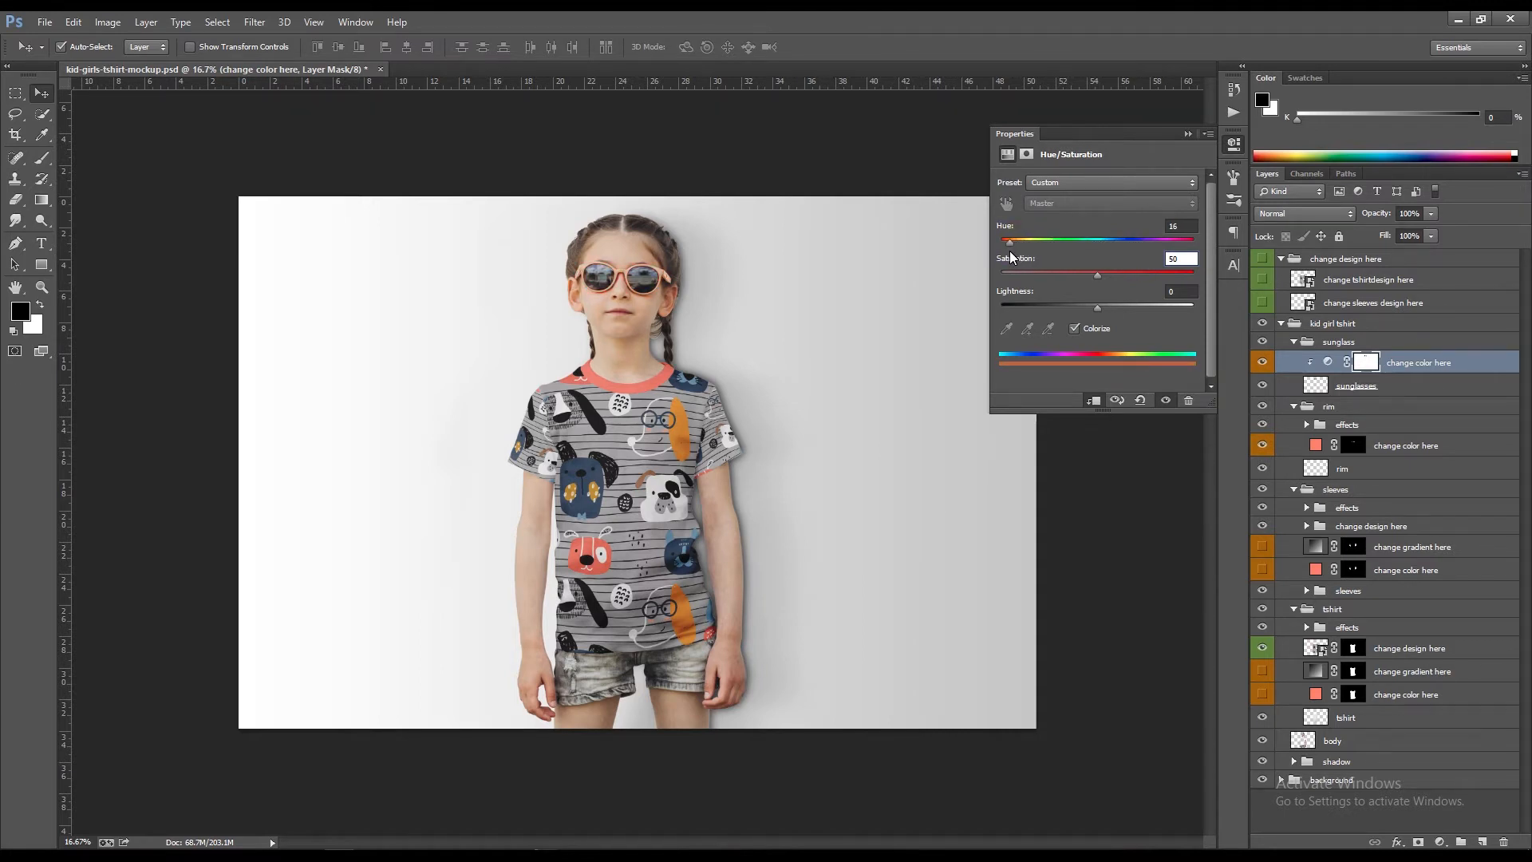
pyautogui.click(1186, 132)
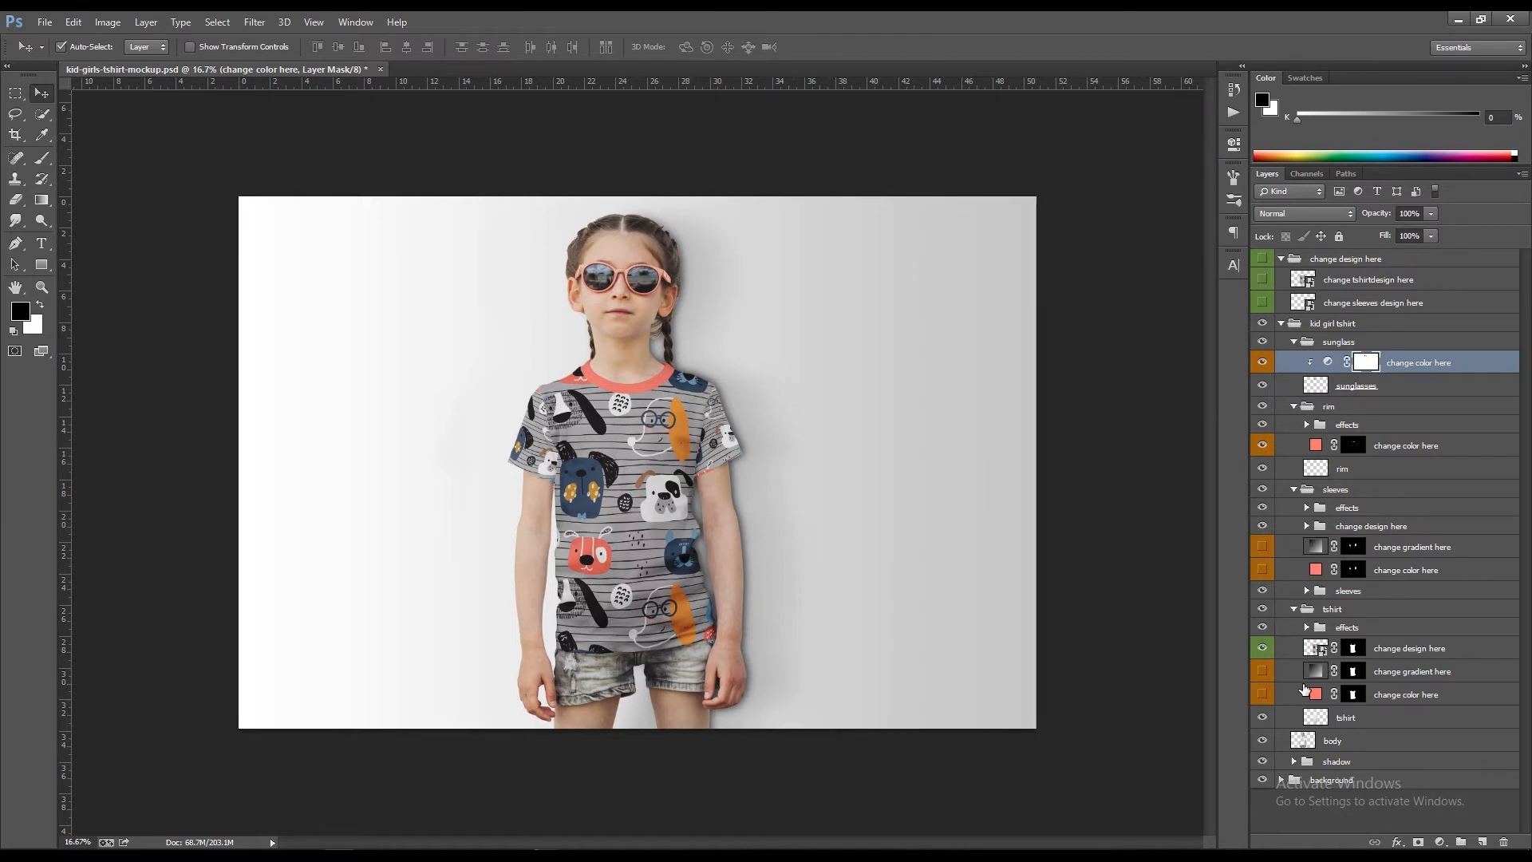
pyautogui.click(53, 23)
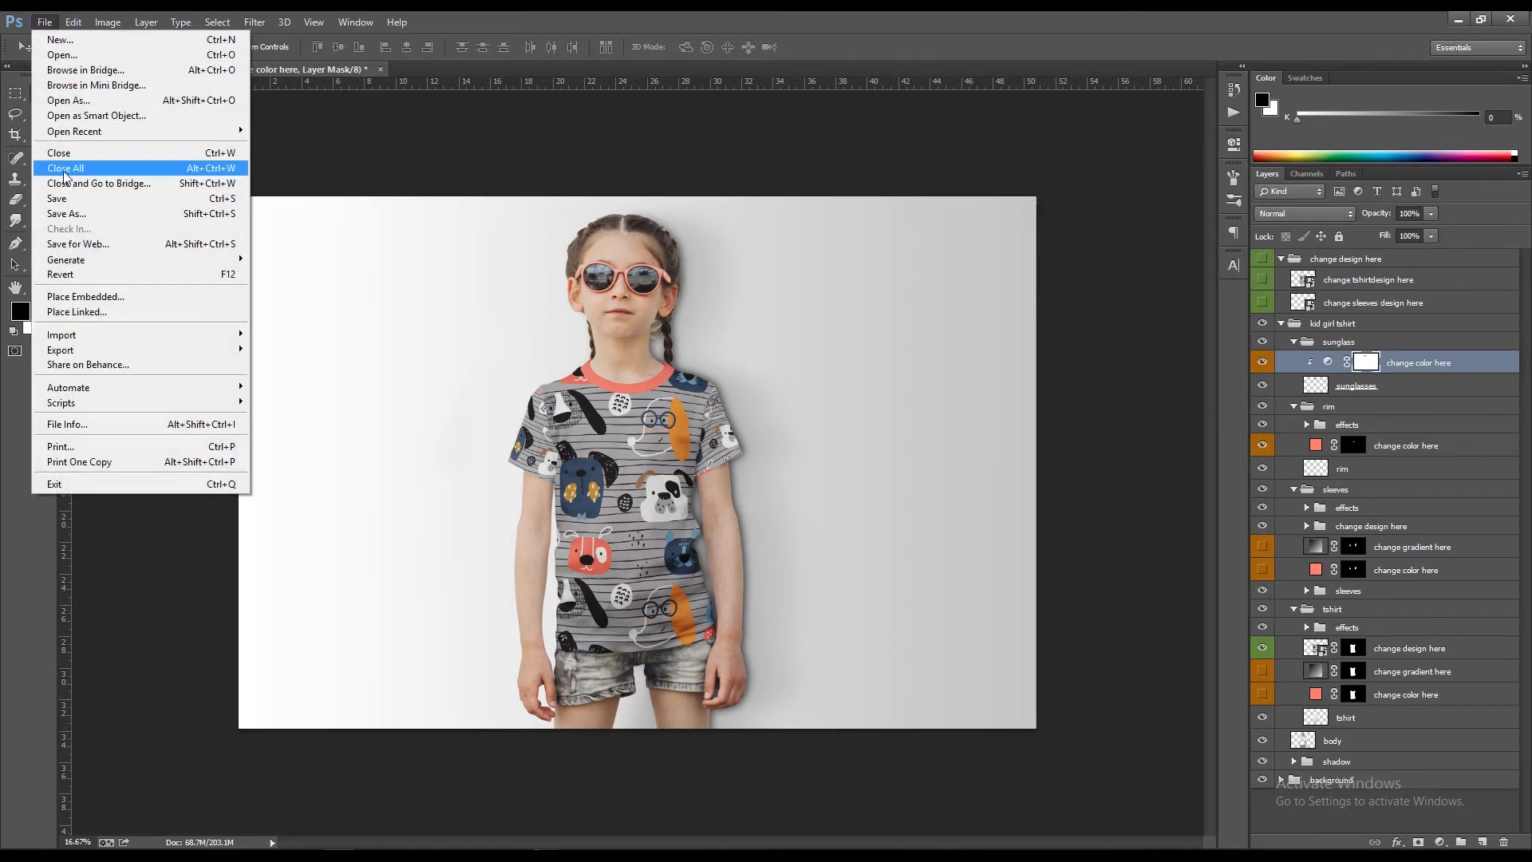
pyautogui.click(62, 198)
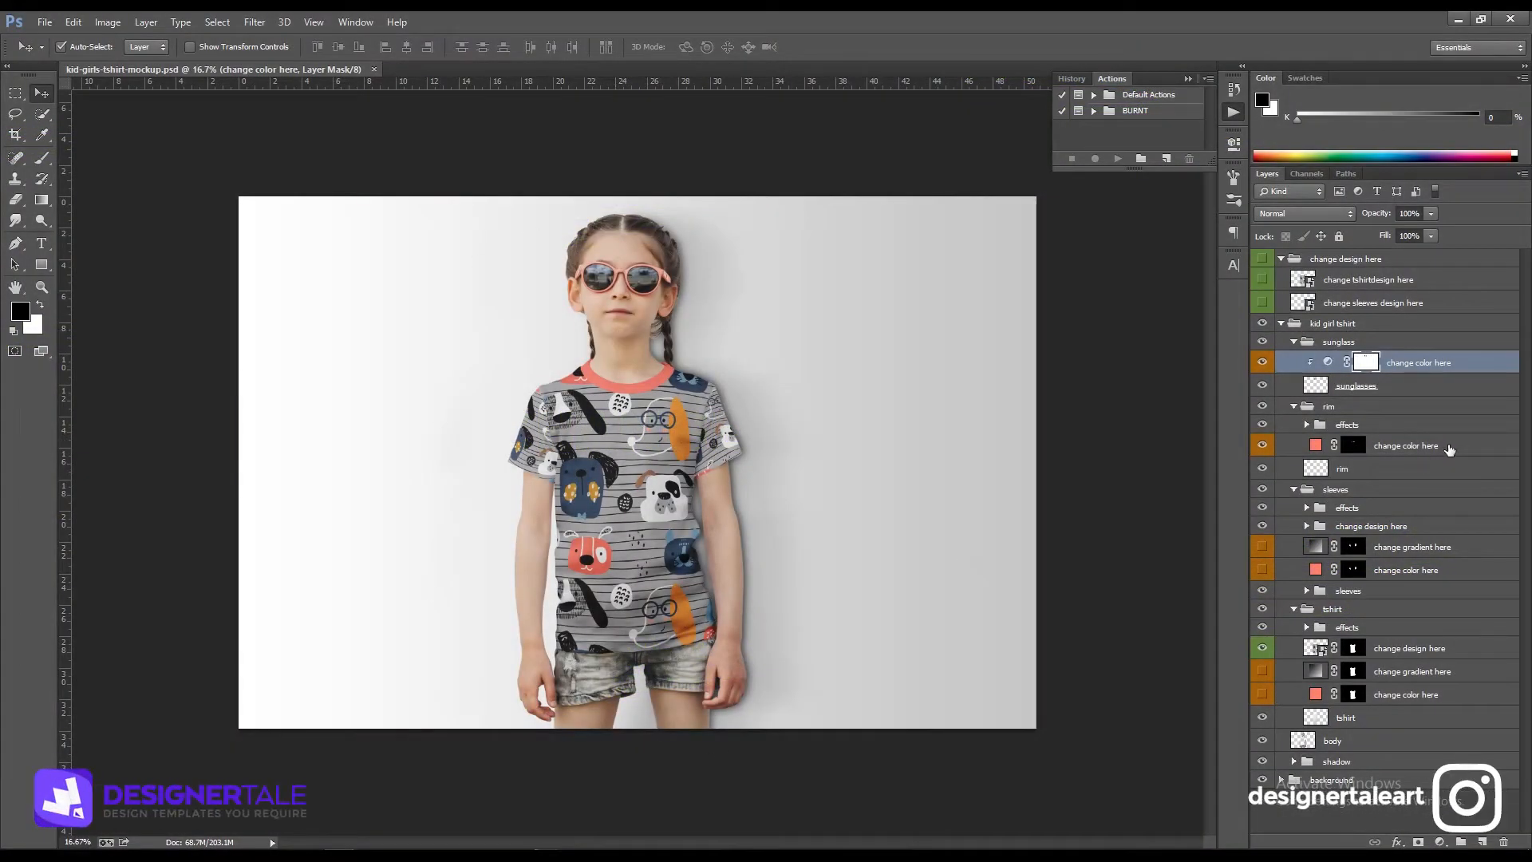
# Show the sleeves' change gradient here layer and hide the change design here group above it.
pyautogui.click(1396, 549)
pyautogui.click(1261, 547)
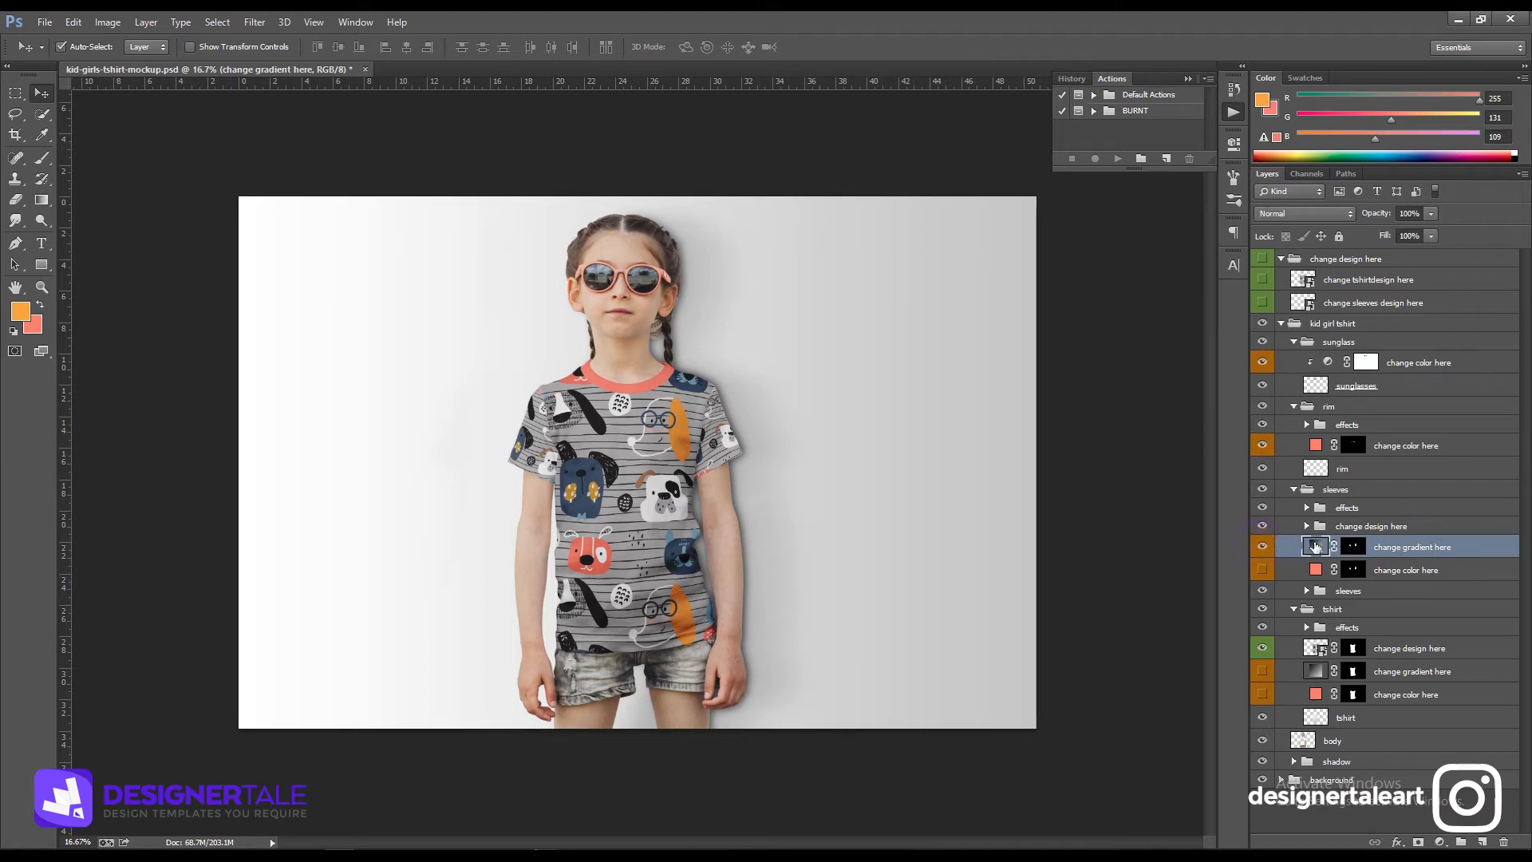
pyautogui.click(1263, 526)
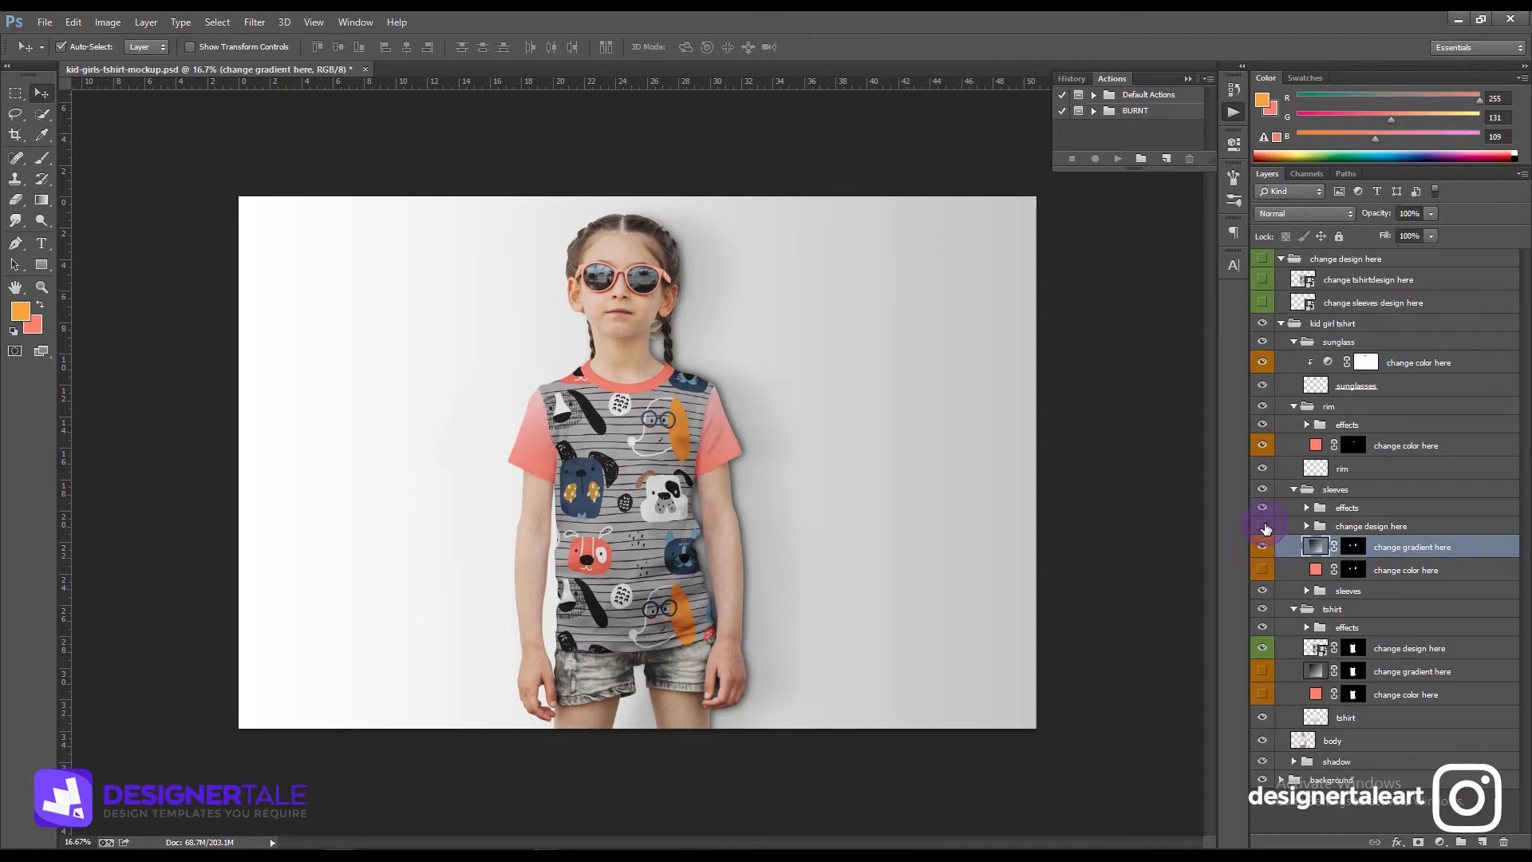
# Show the T-shirt's gradient layer in place of its design, and set the sleeves' gradient to the navy-to-pink duotone preset.
pyautogui.click(1263, 648)
pyautogui.click(1262, 672)
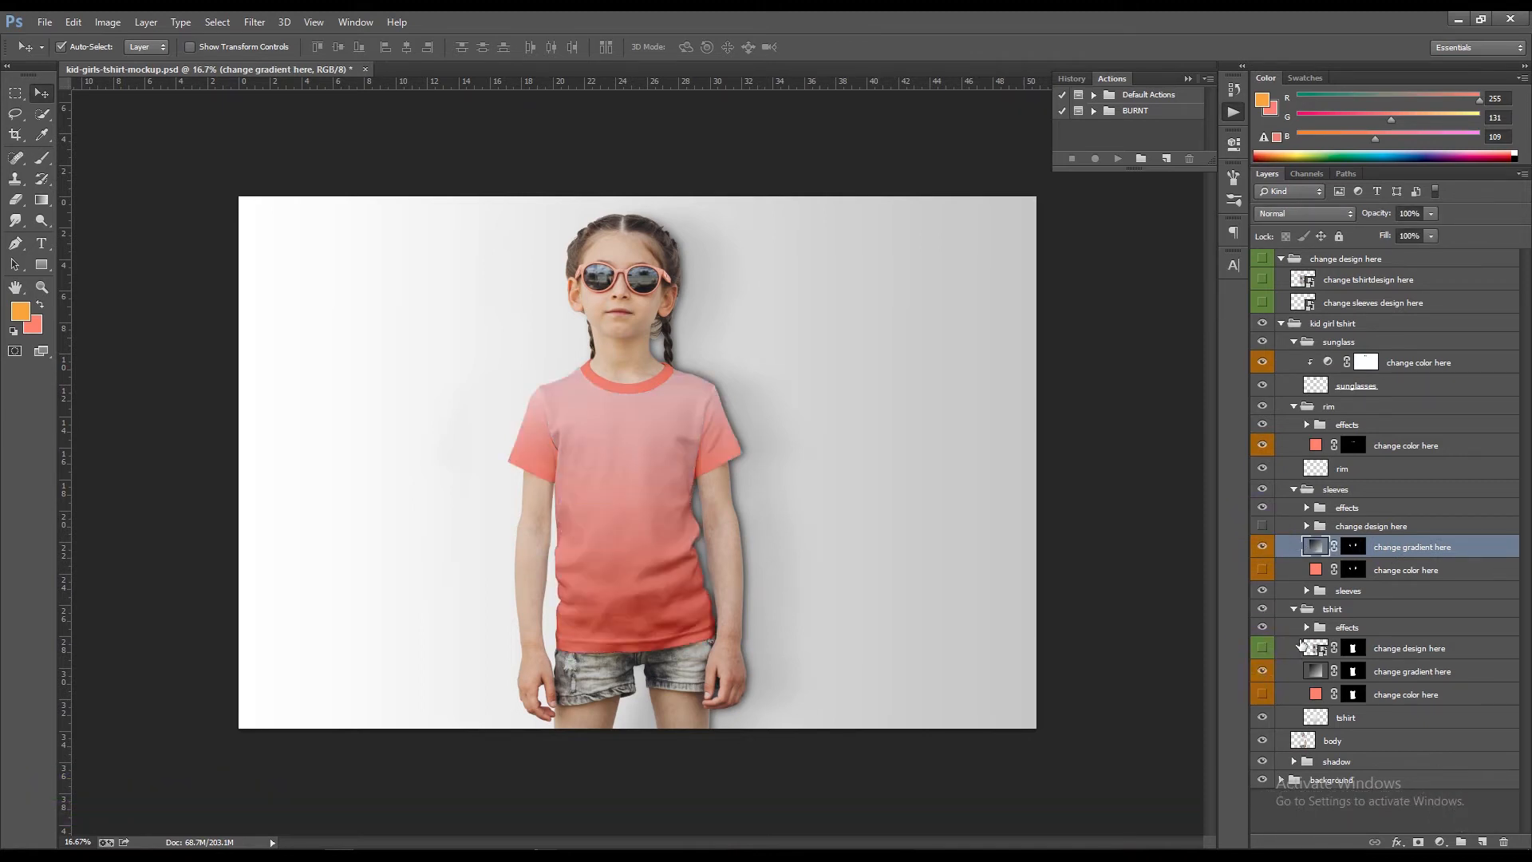
pyautogui.doubleClick(1315, 553)
pyautogui.click(999, 260)
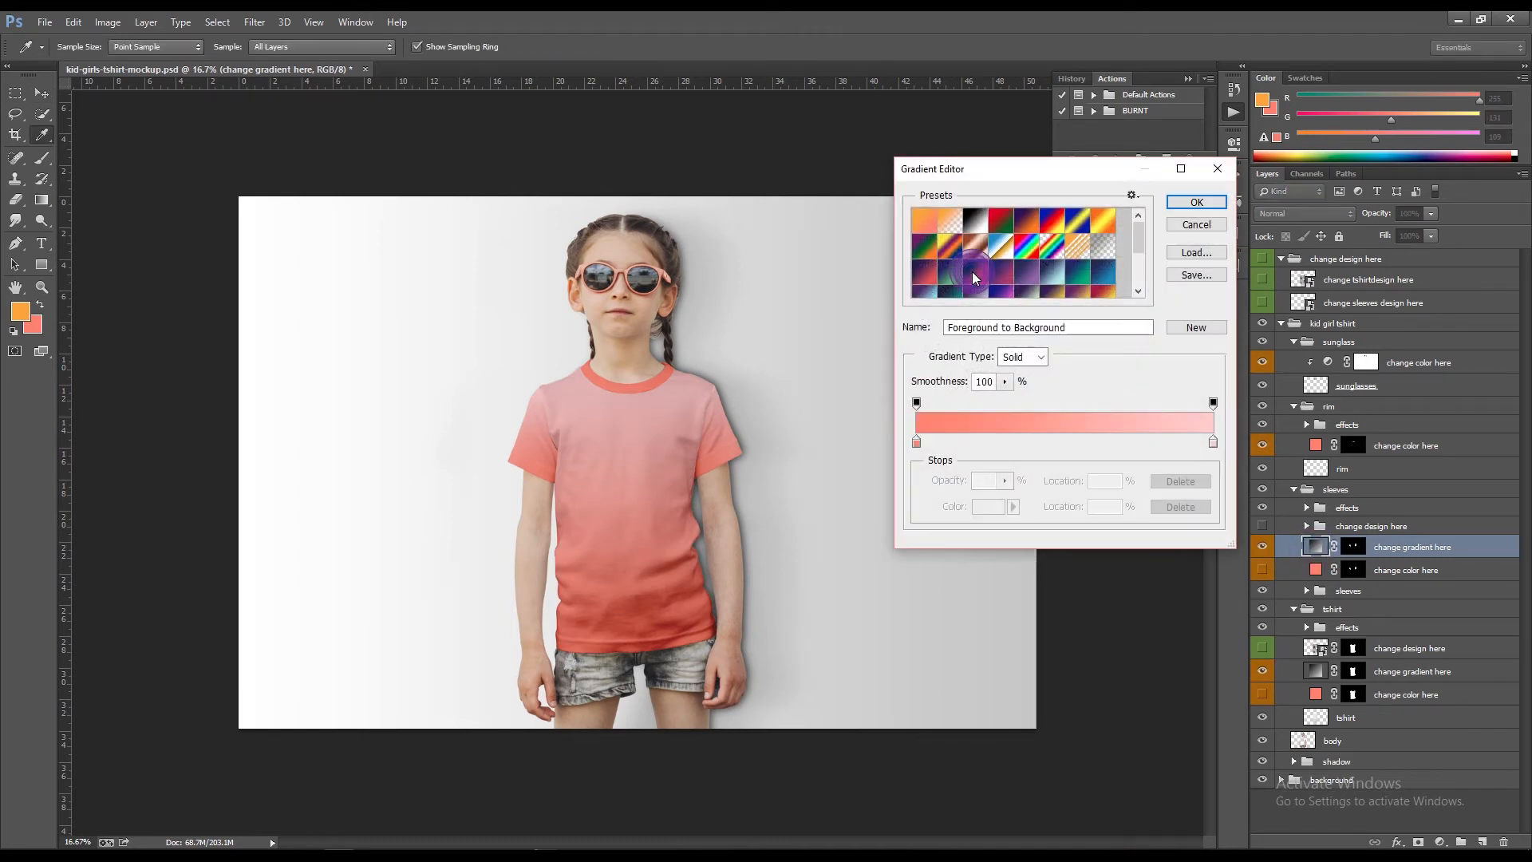
pyautogui.scroll(-3, 1027, 273)
pyautogui.click(1104, 231)
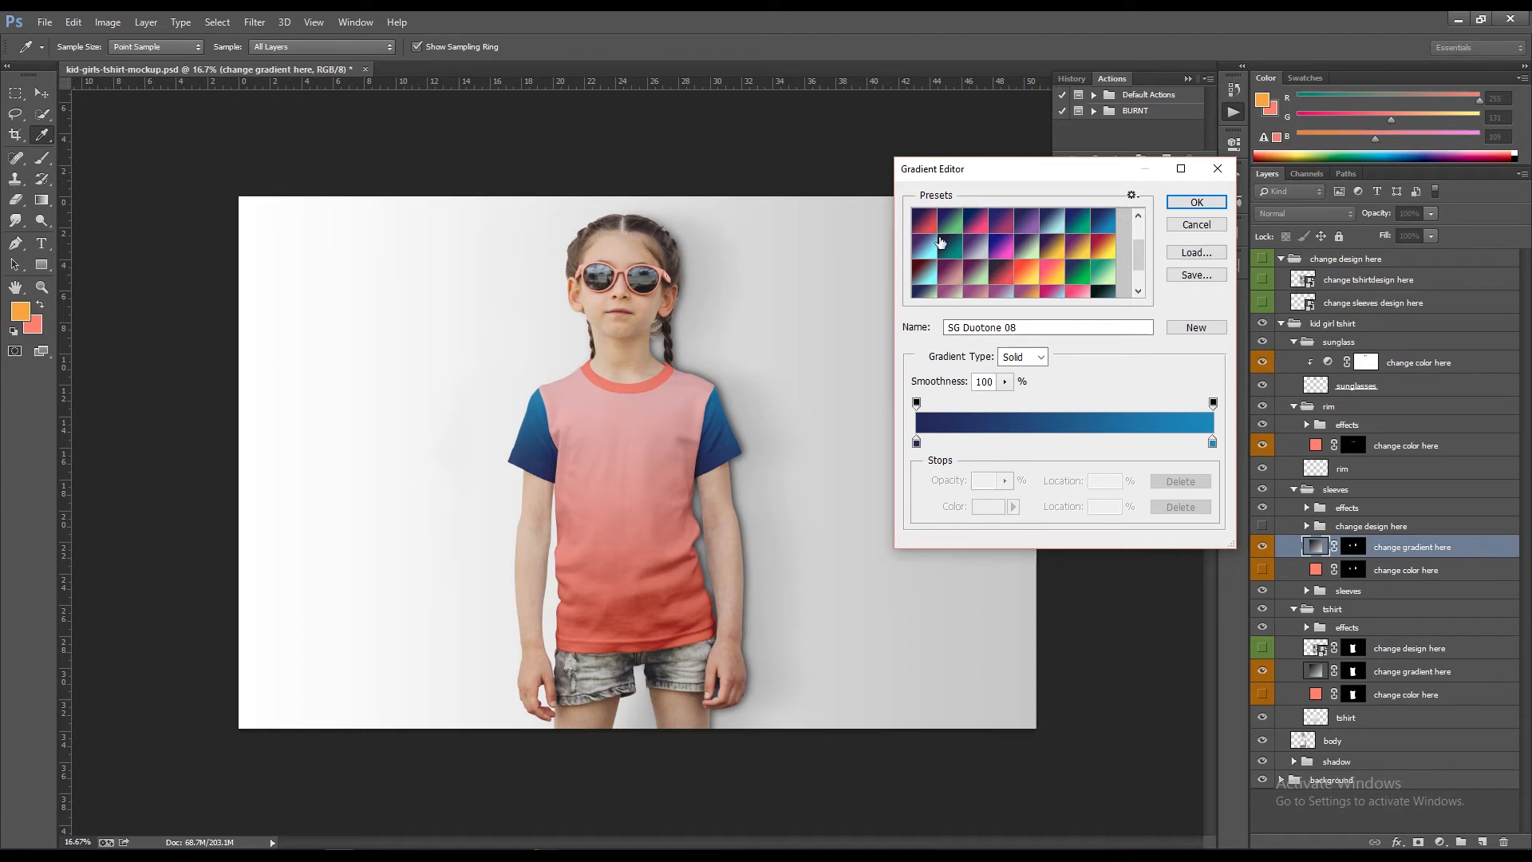
pyautogui.click(970, 223)
pyautogui.doubleClick(1213, 442)
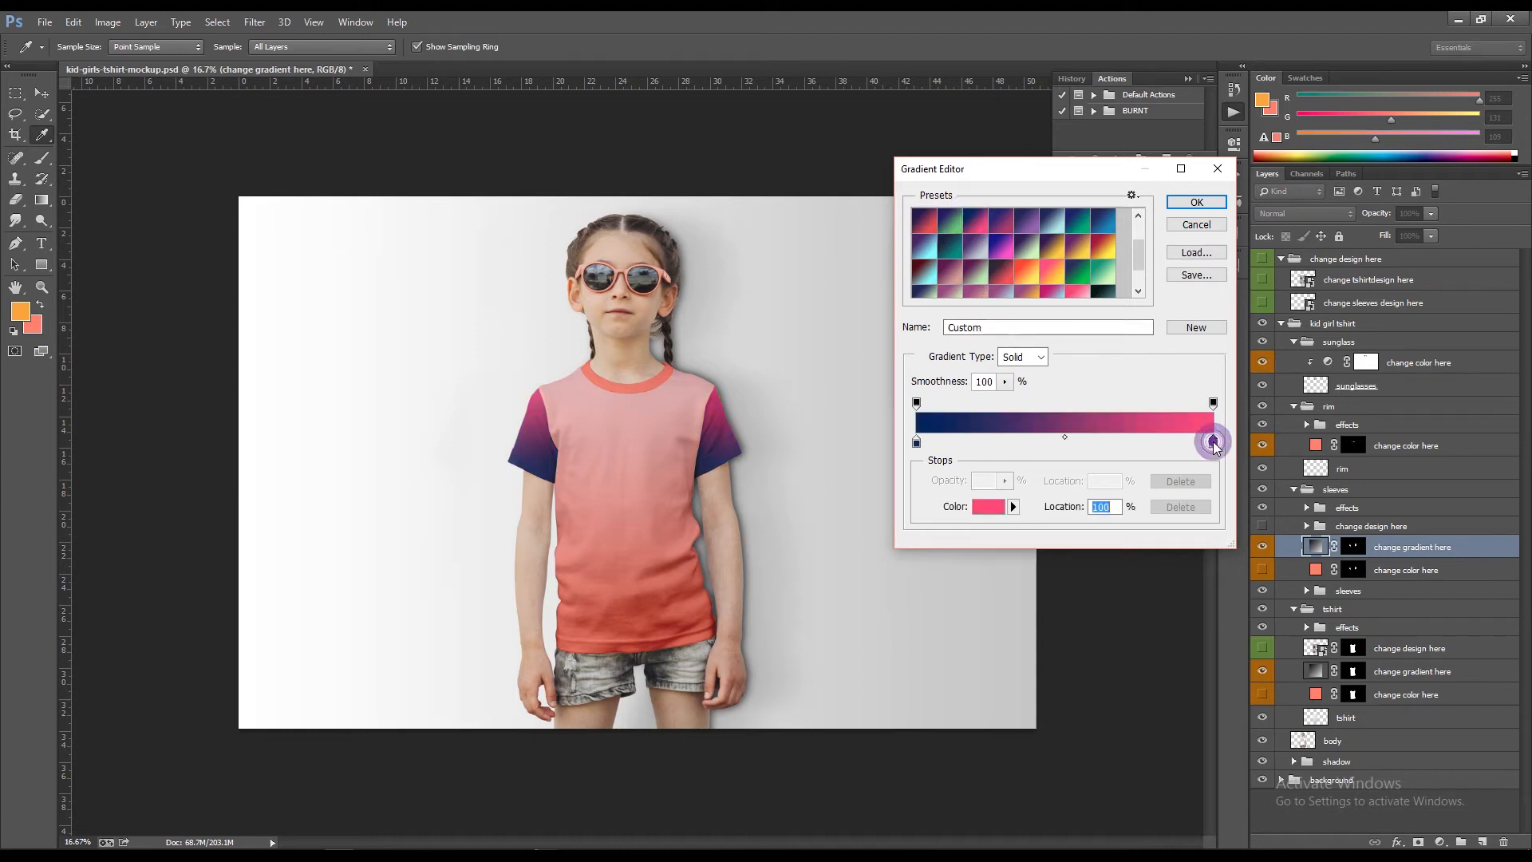
pyautogui.press('Return')
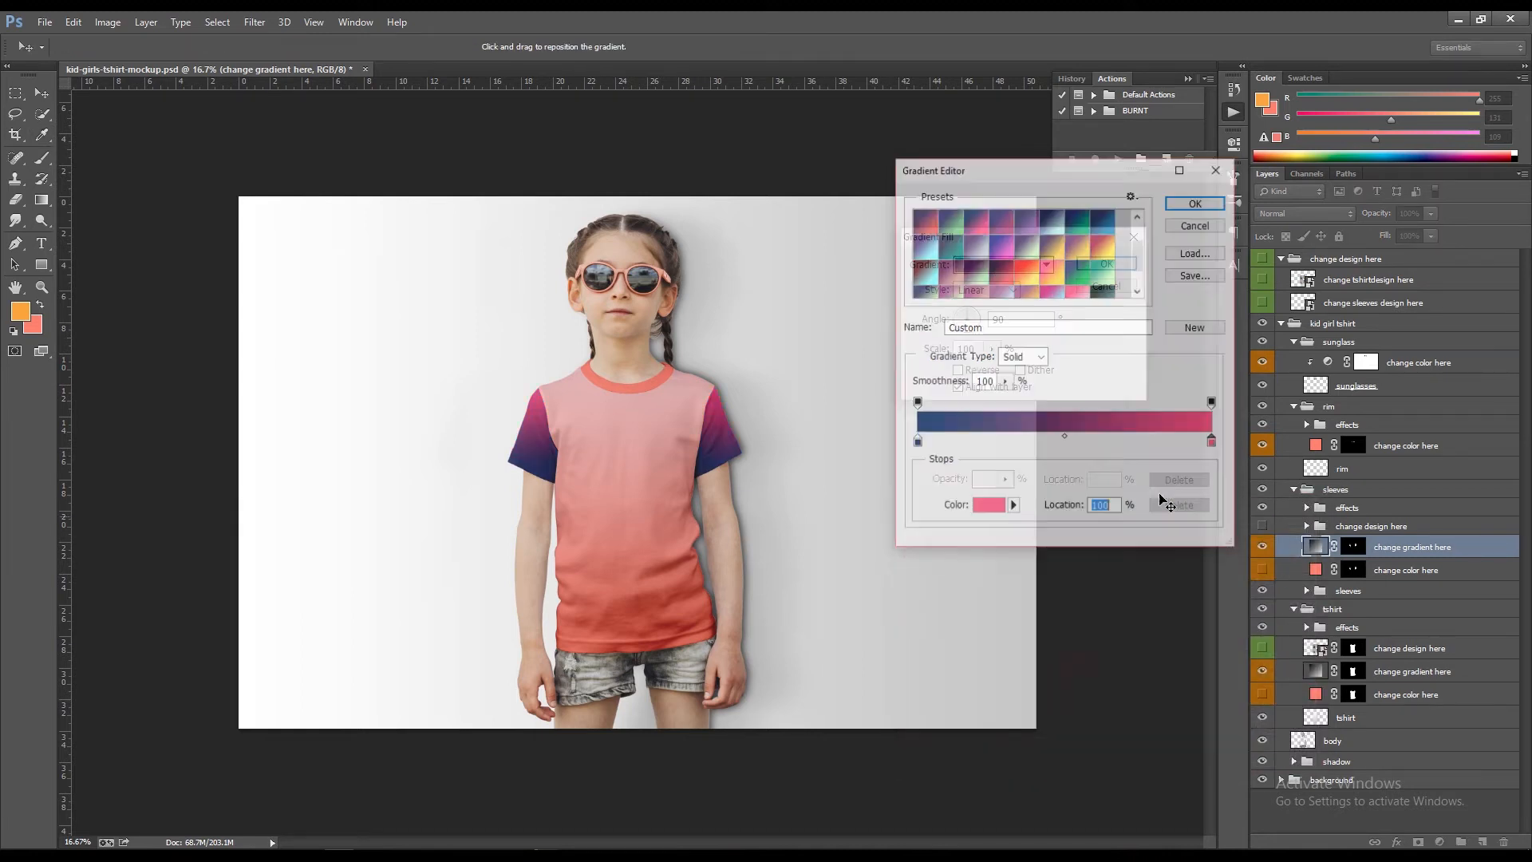
pyautogui.press('Return')
pyautogui.press('Return')
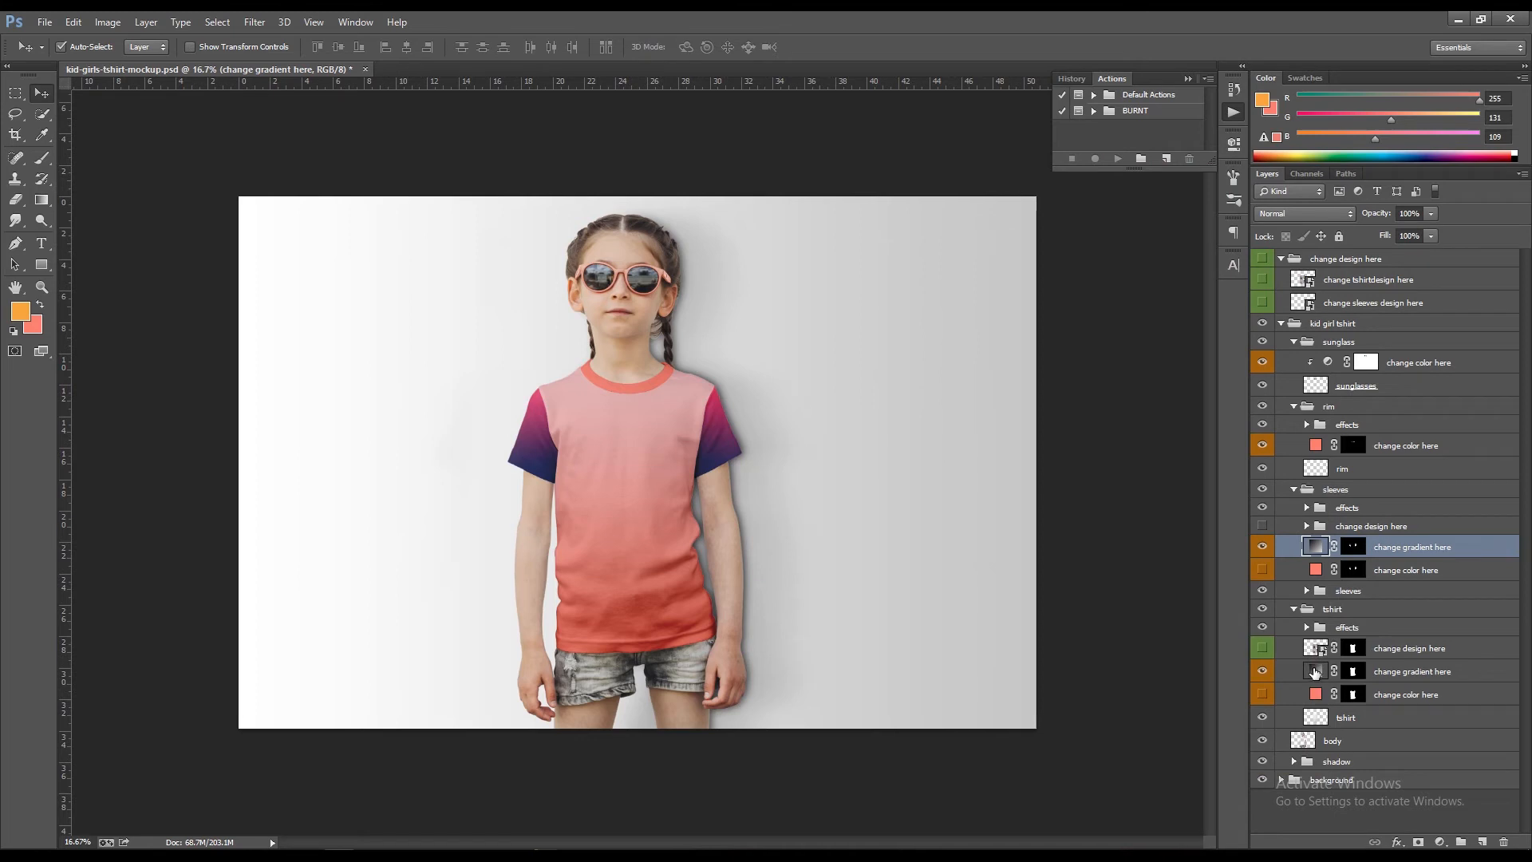
# Set the T-shirt's change gradient here layer to the navy-to-pink SG Duotone 03 preset.
pyautogui.doubleClick(1315, 672)
pyautogui.click(1020, 262)
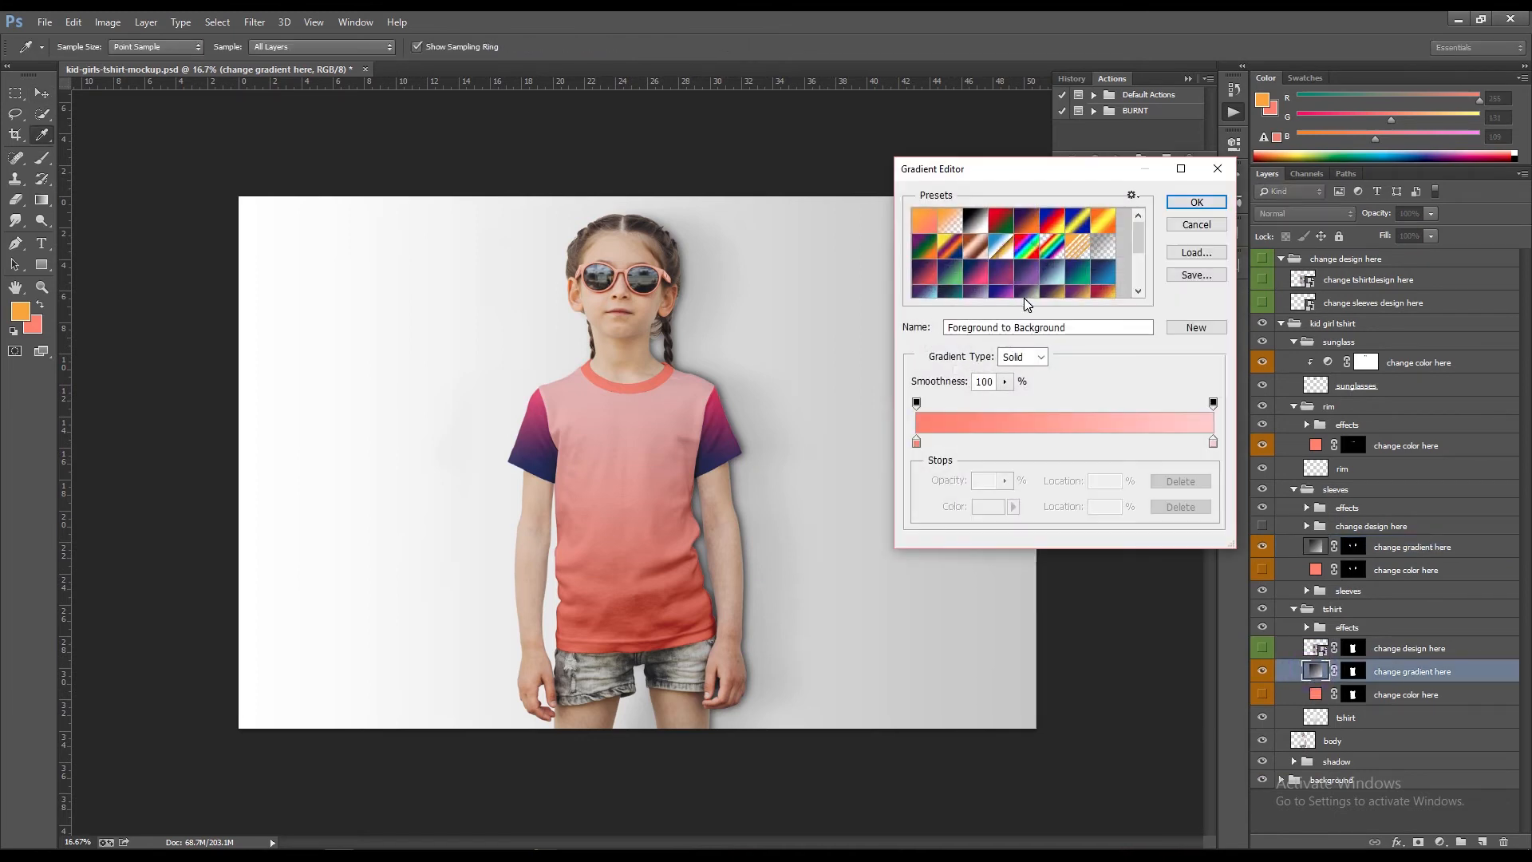
pyautogui.click(994, 272)
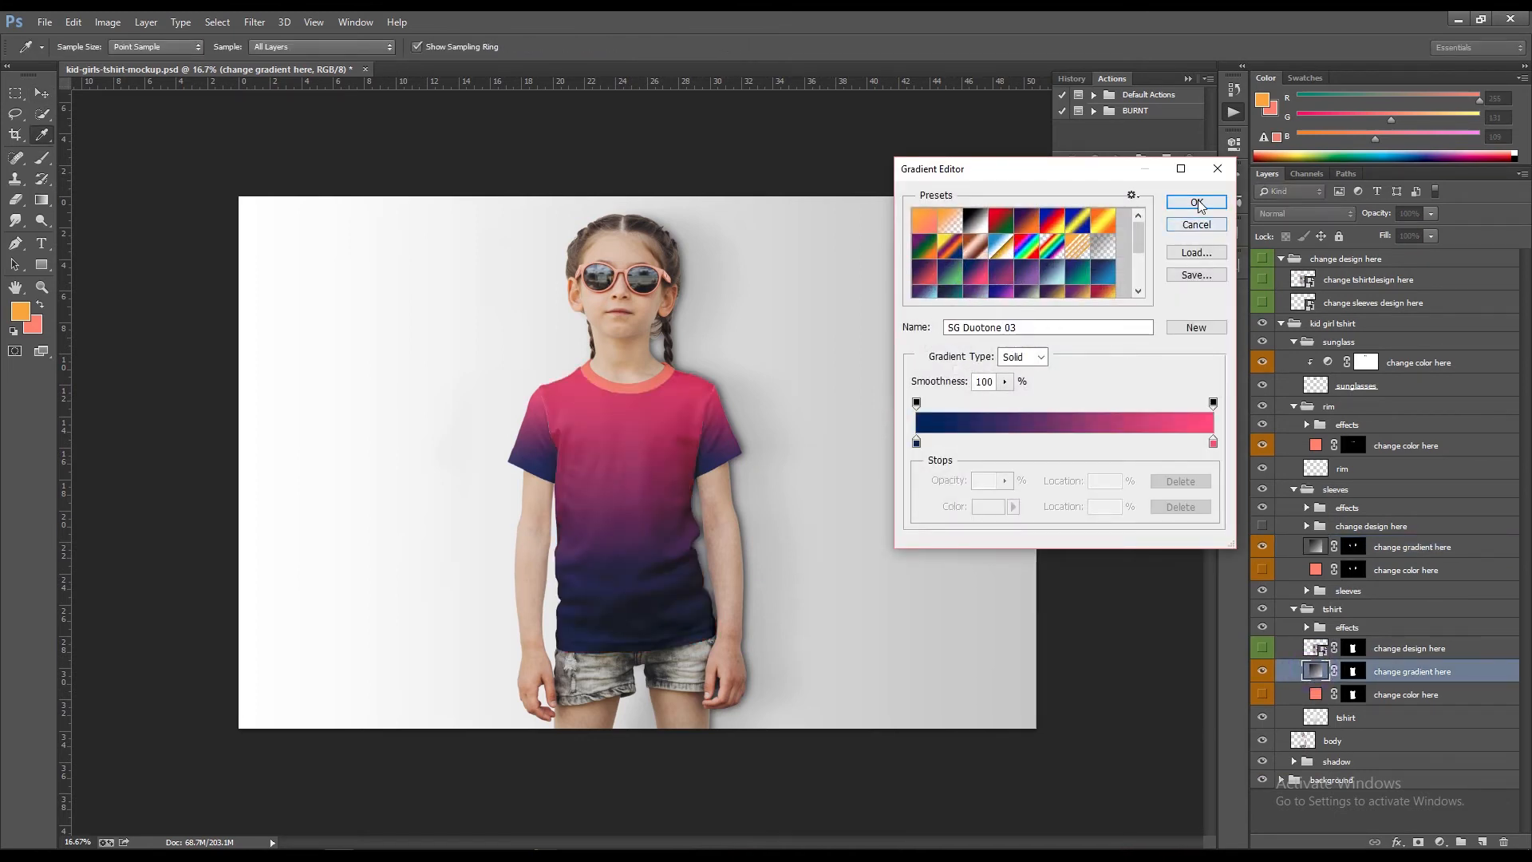
pyautogui.click(1197, 202)
pyautogui.press('Return')
pyautogui.press('v')
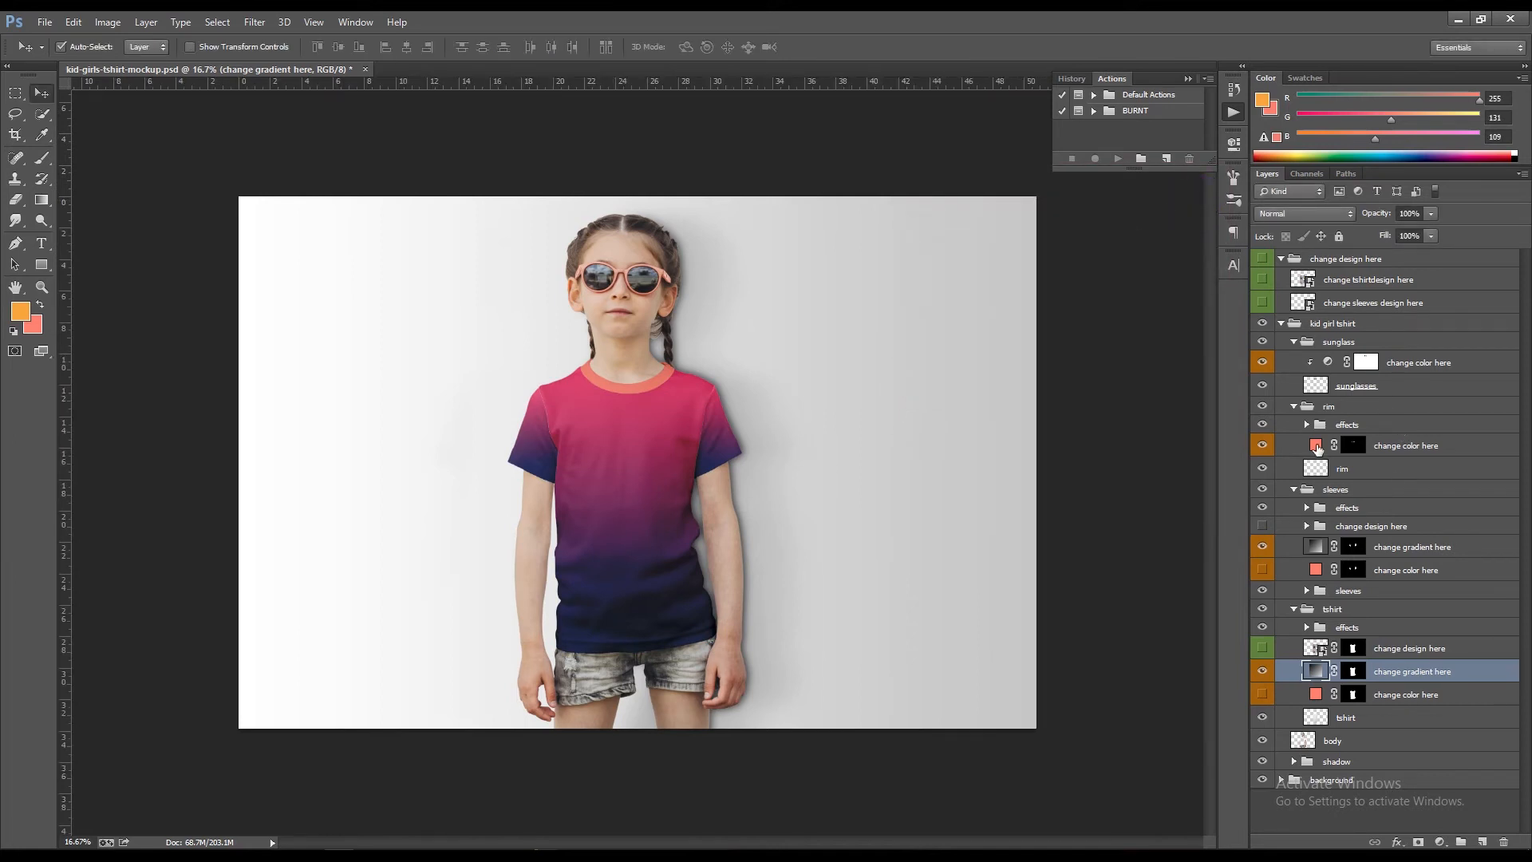
# Change the rim's solid fill colour to pink, ff4a7d.
pyautogui.doubleClick(1316, 445)
pyautogui.write('ff4a7d')
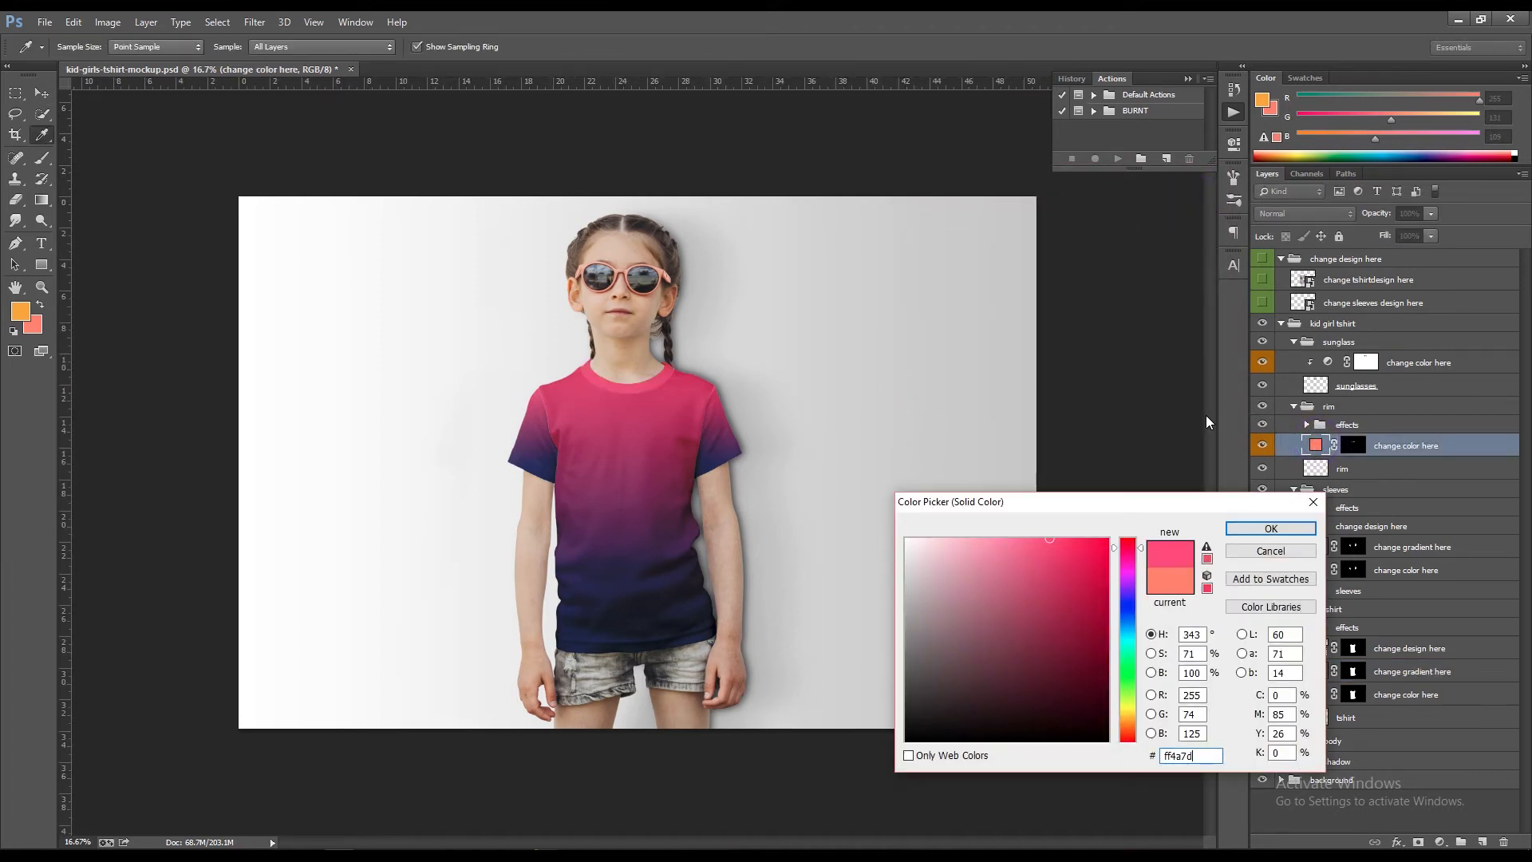
pyautogui.press('Return')
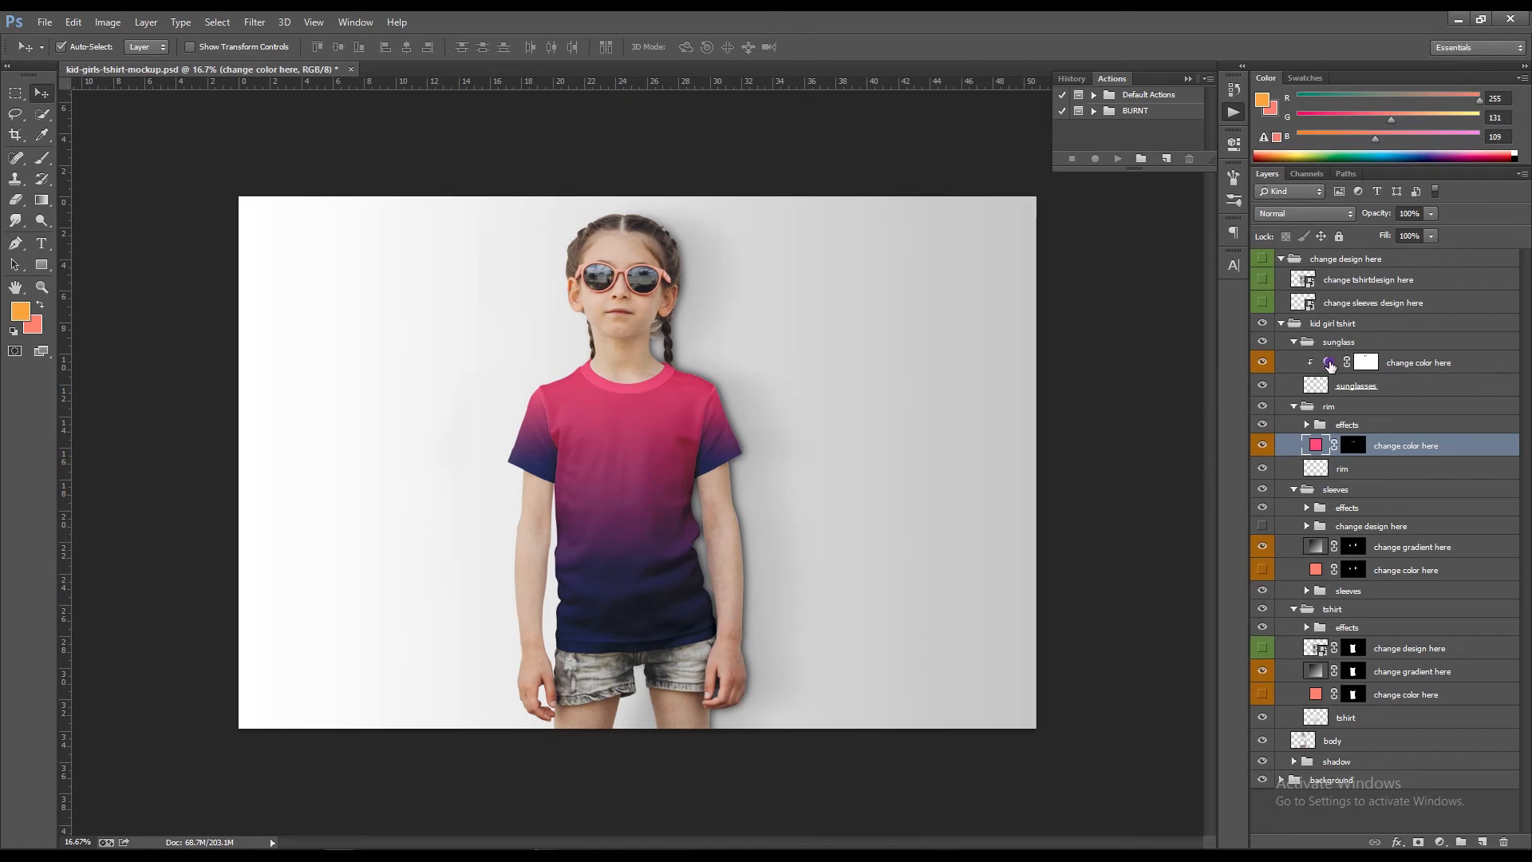
# Tint the sunglasses pink by adjusting the Hue/Saturation layer's hue and setting its saturation to 75, and save the mockup.
pyautogui.doubleClick(1329, 365)
pyautogui.moveTo(1007, 242); pyautogui.dragTo(1164, 243)
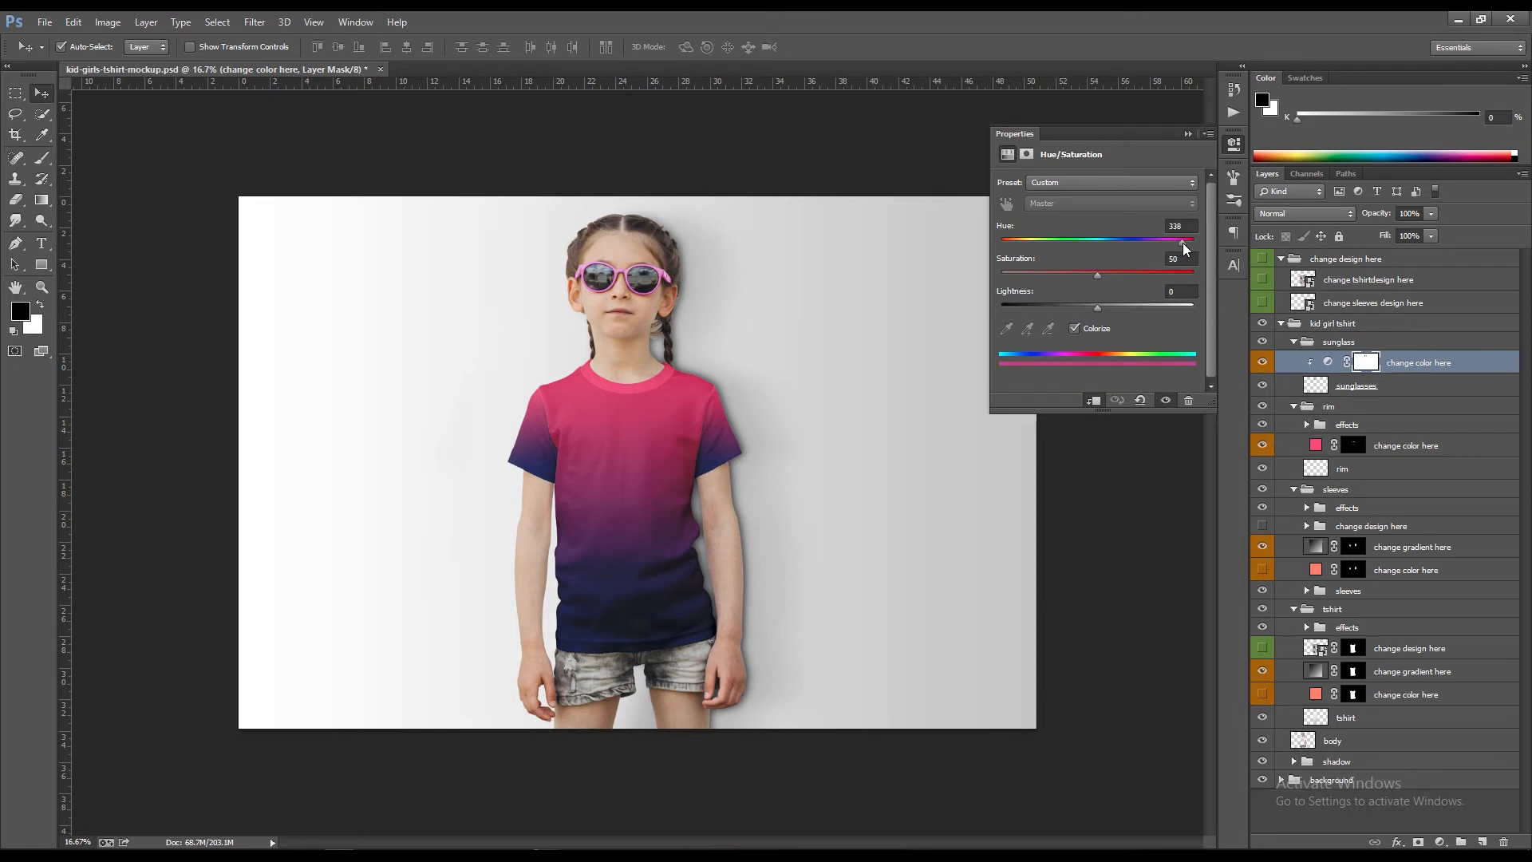
pyautogui.moveTo(1187, 242); pyautogui.dragTo(1184, 242)
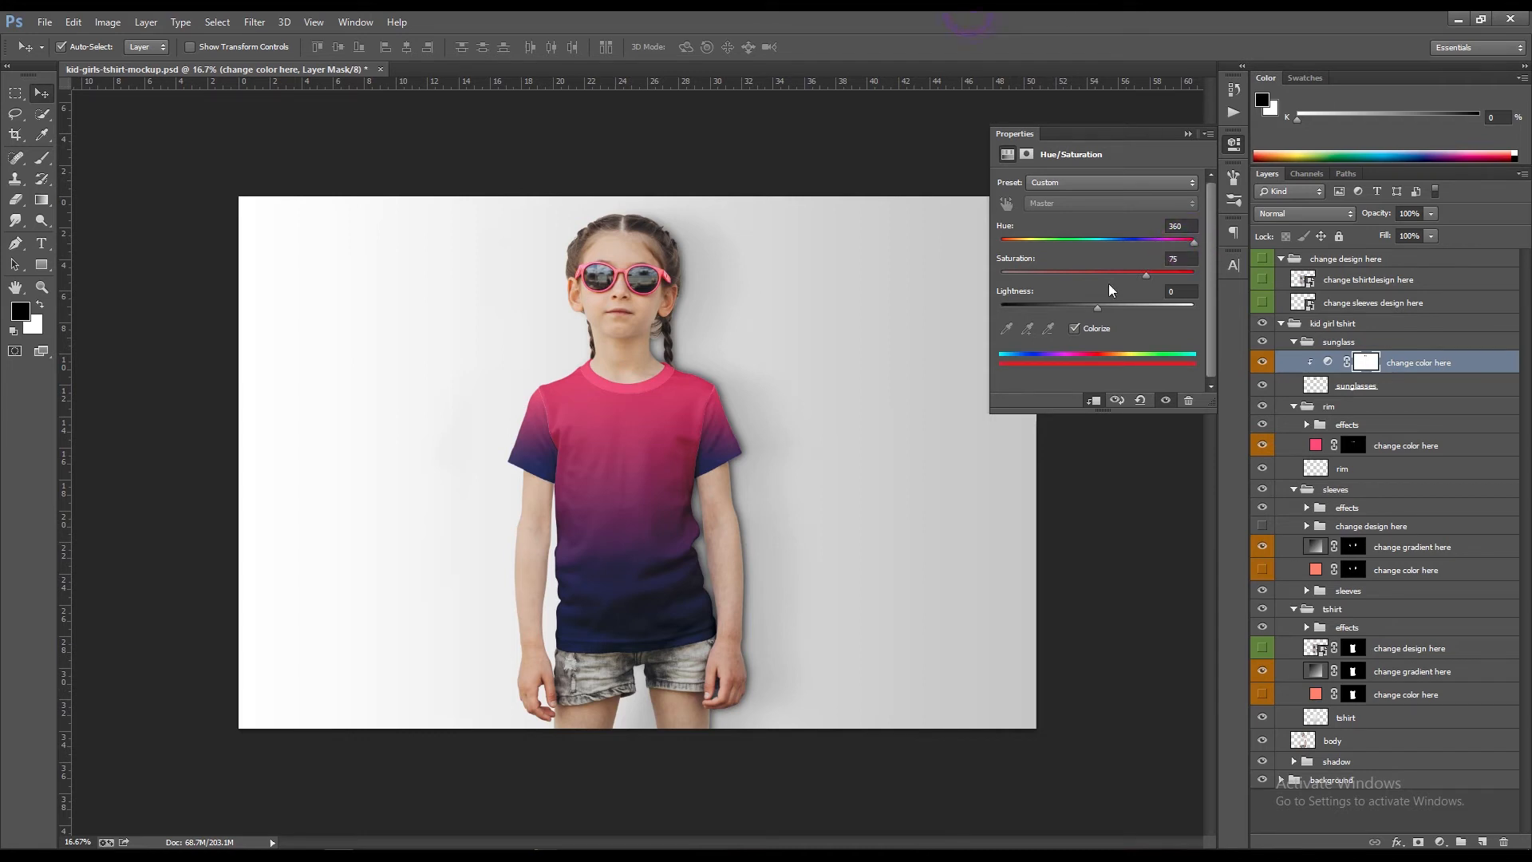
pyautogui.moveTo(1194, 243); pyautogui.dragTo(1180, 243)
pyautogui.click(1187, 137)
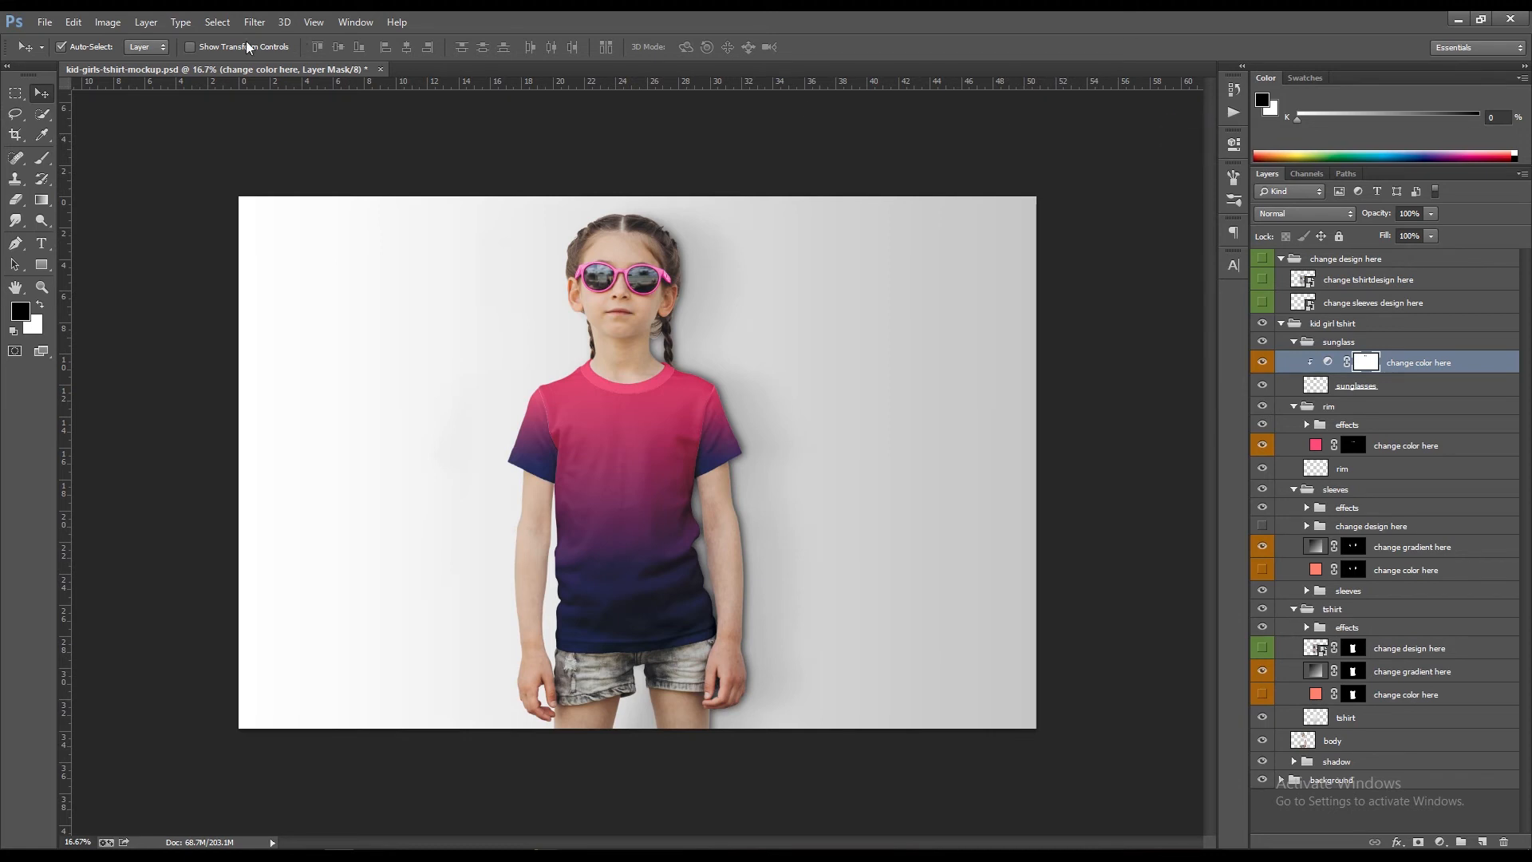
pyautogui.click(44, 20)
pyautogui.click(64, 197)
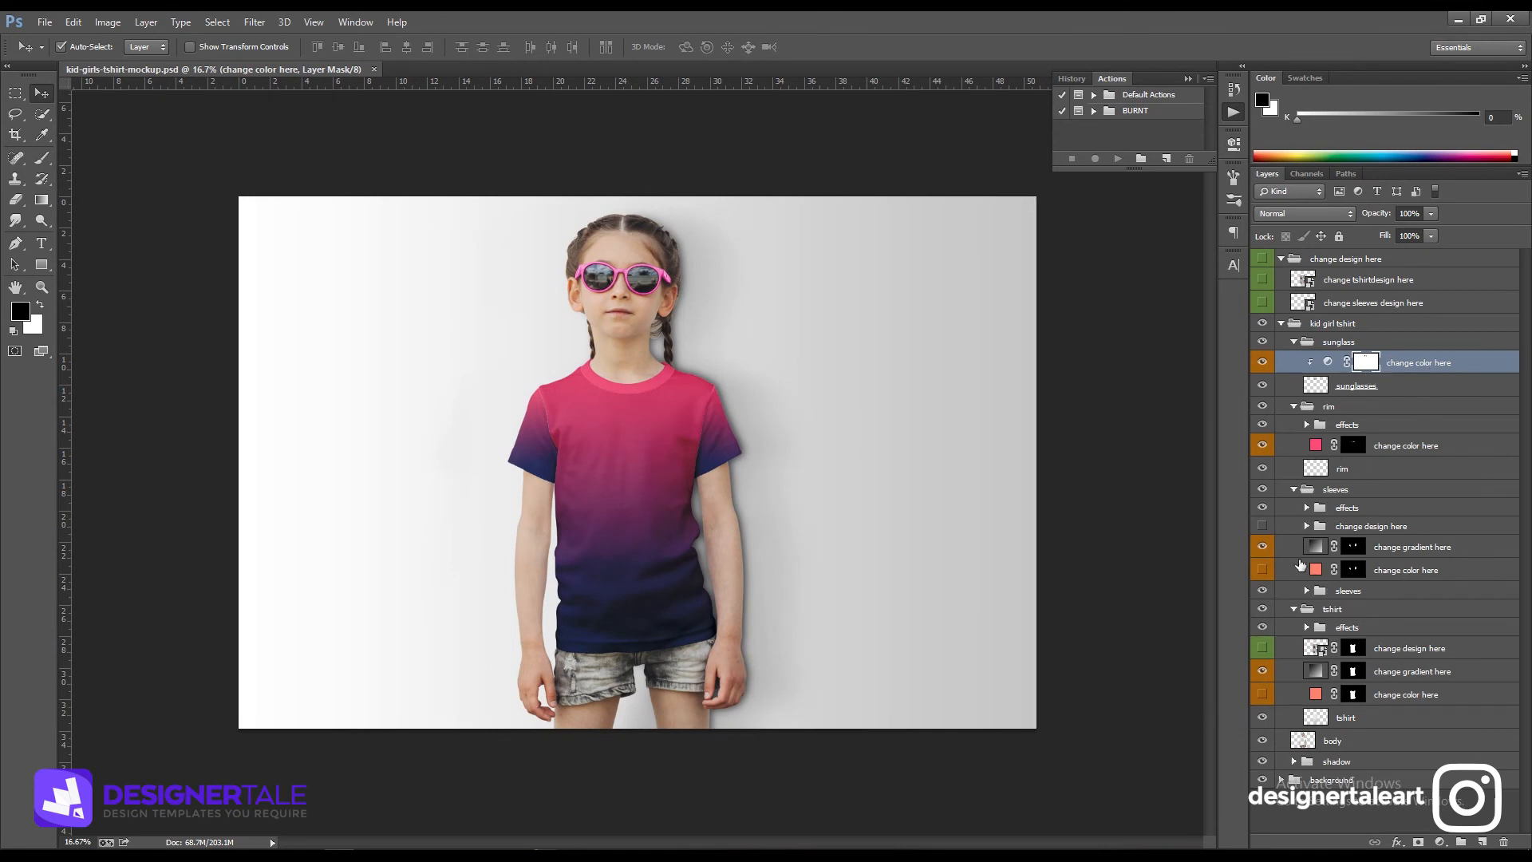
# Hide the sleeves' gradient layer, show their change color here layer, and use coral ff836d as its fill.
pyautogui.click(1265, 556)
pyautogui.click(1263, 570)
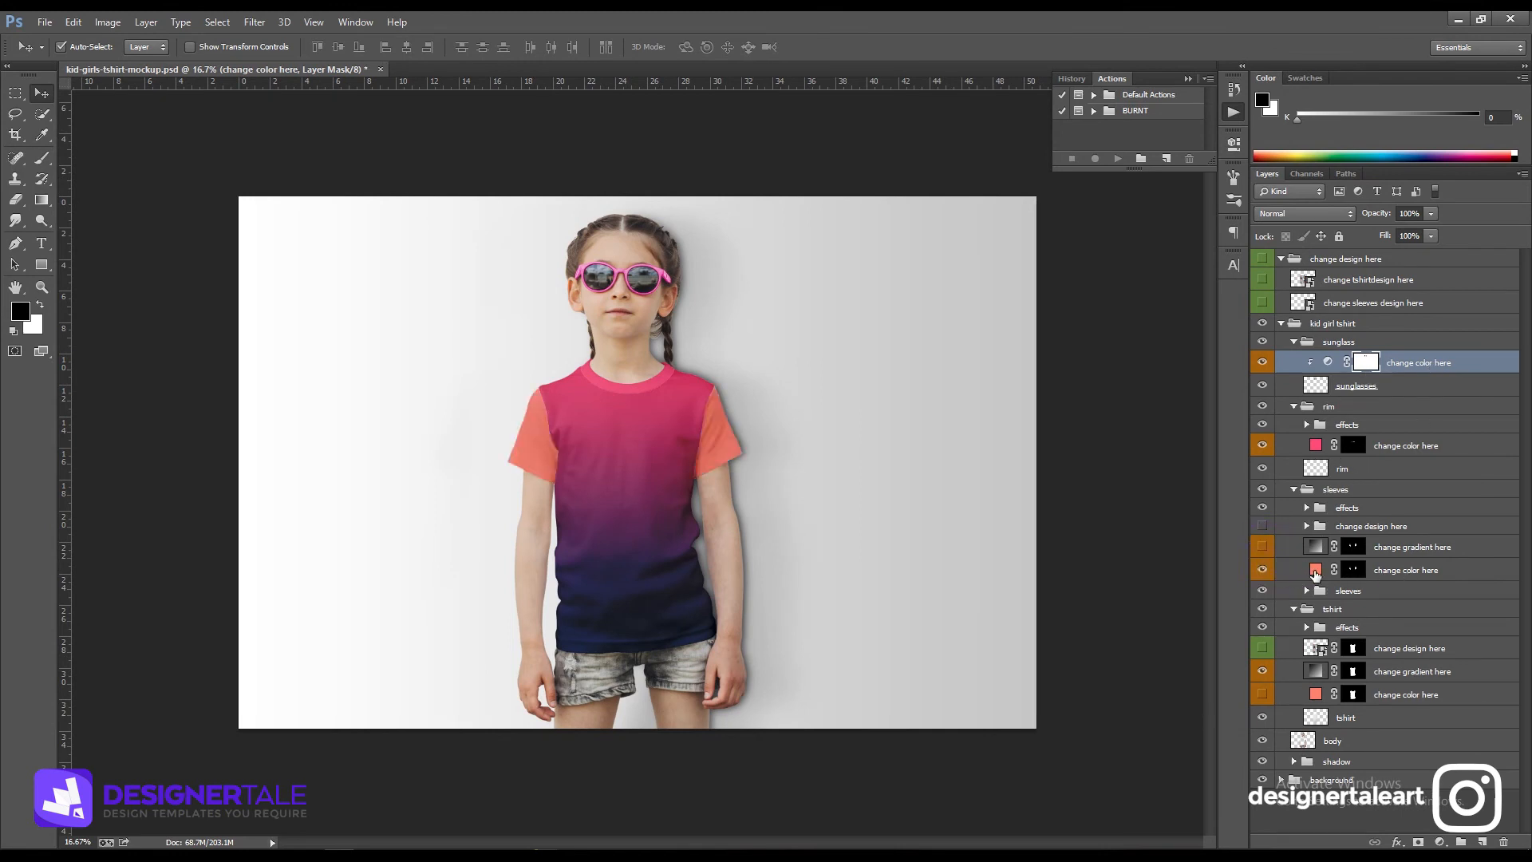
pyautogui.click(1321, 570)
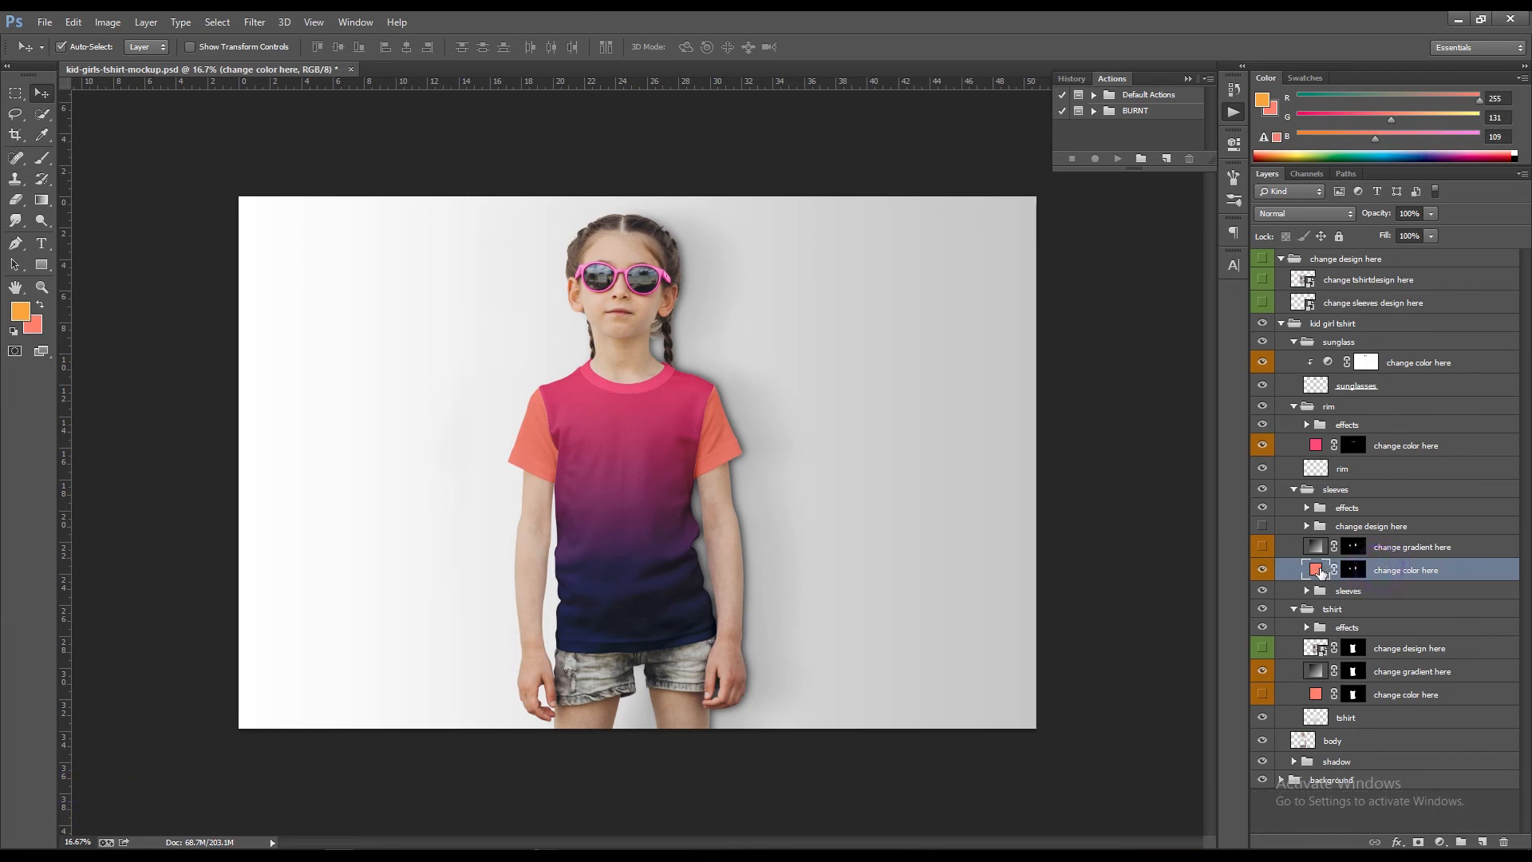
pyautogui.doubleClick(1316, 570)
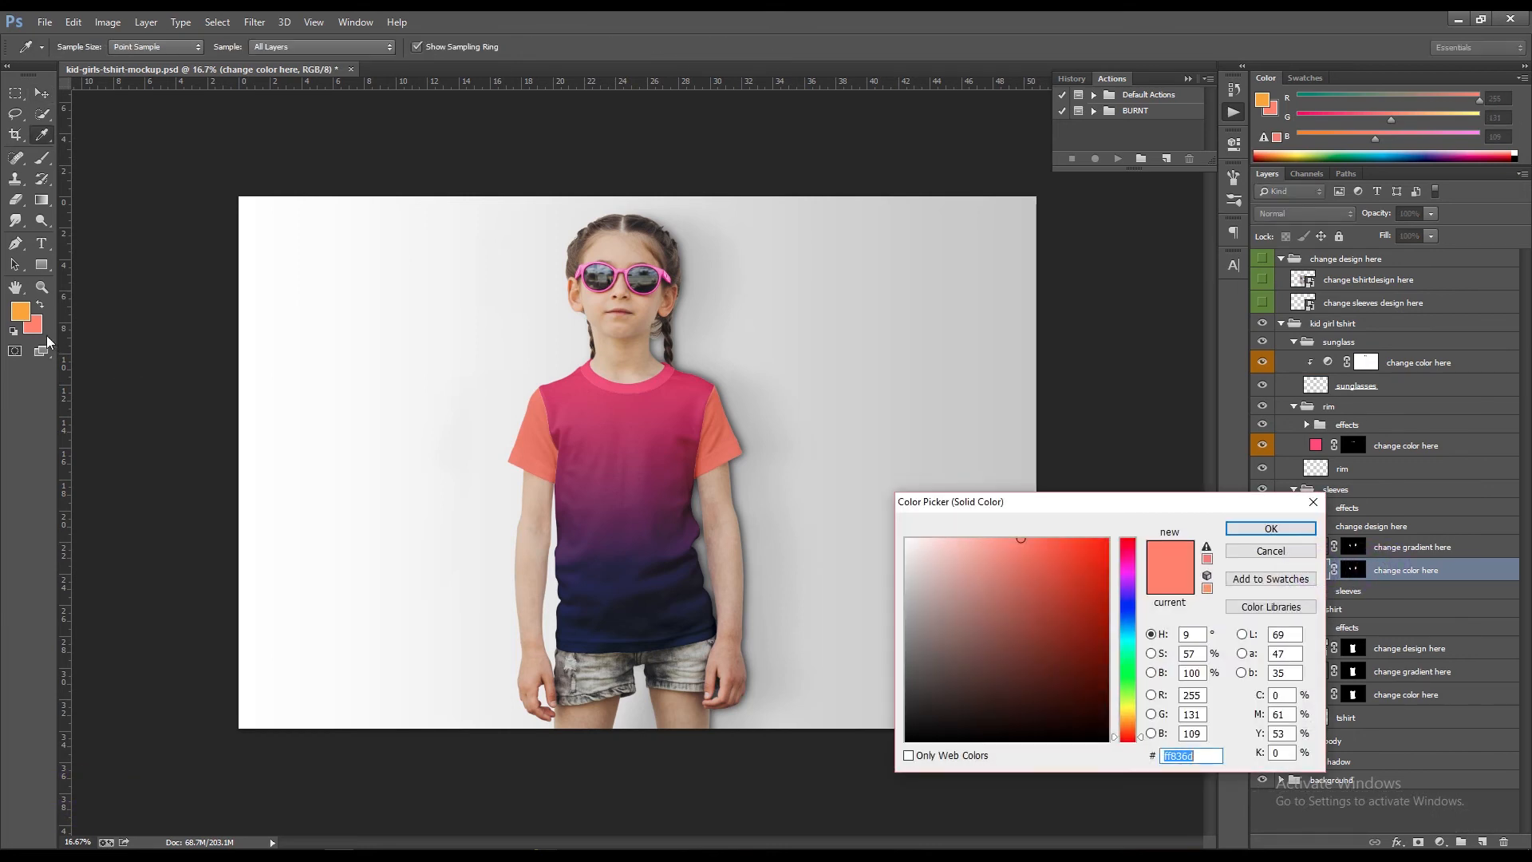
pyautogui.click(1277, 528)
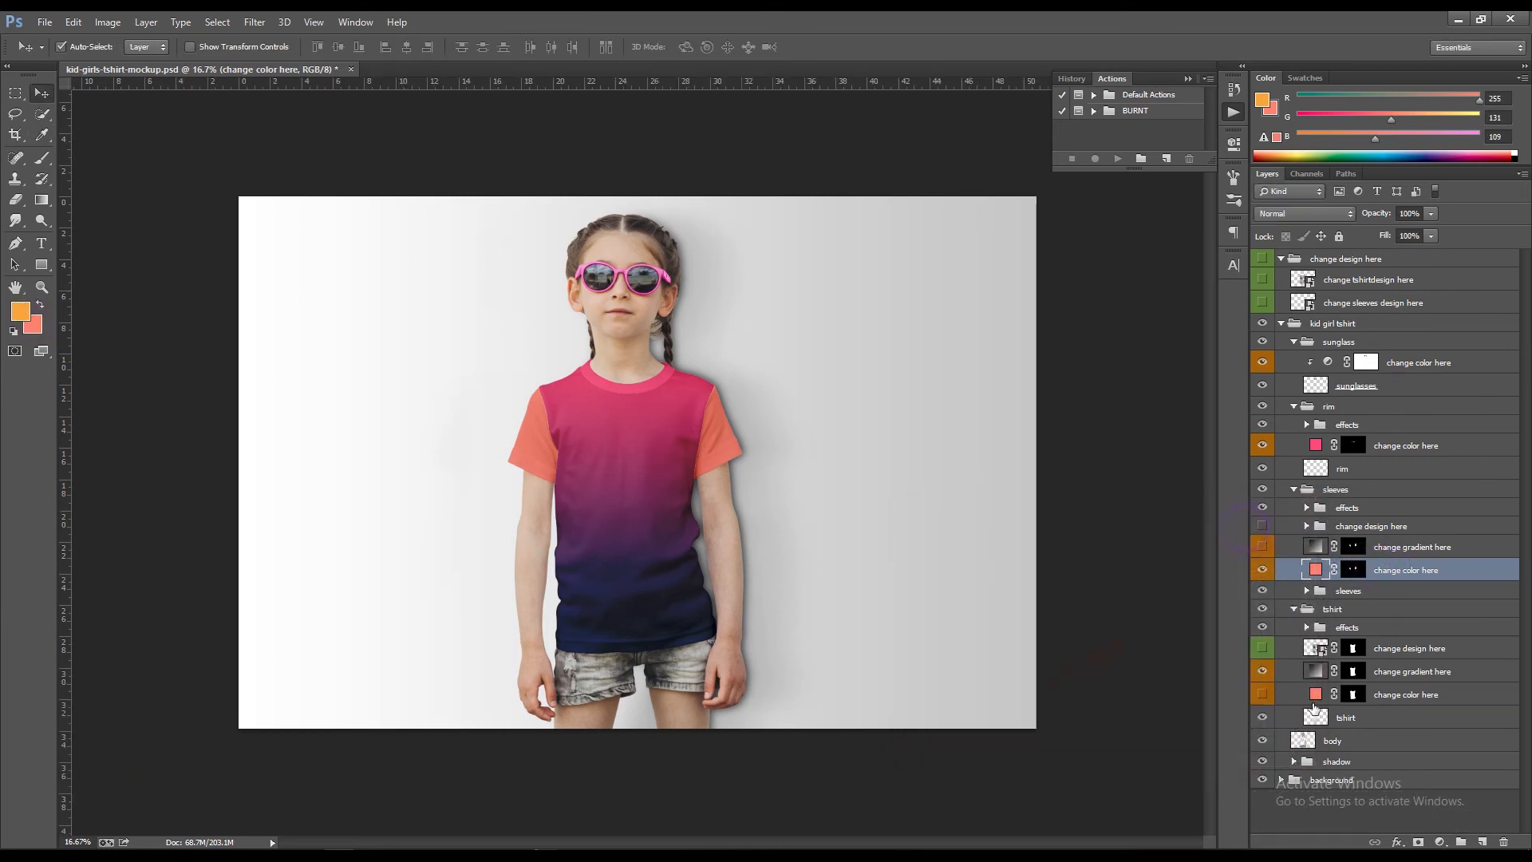
# Hide the T-shirt's gradient layer, show its change color here layer, and fill it with the coral background colour, ff836d.
pyautogui.click(1261, 672)
pyautogui.click(1262, 693)
pyautogui.doubleClick(1316, 694)
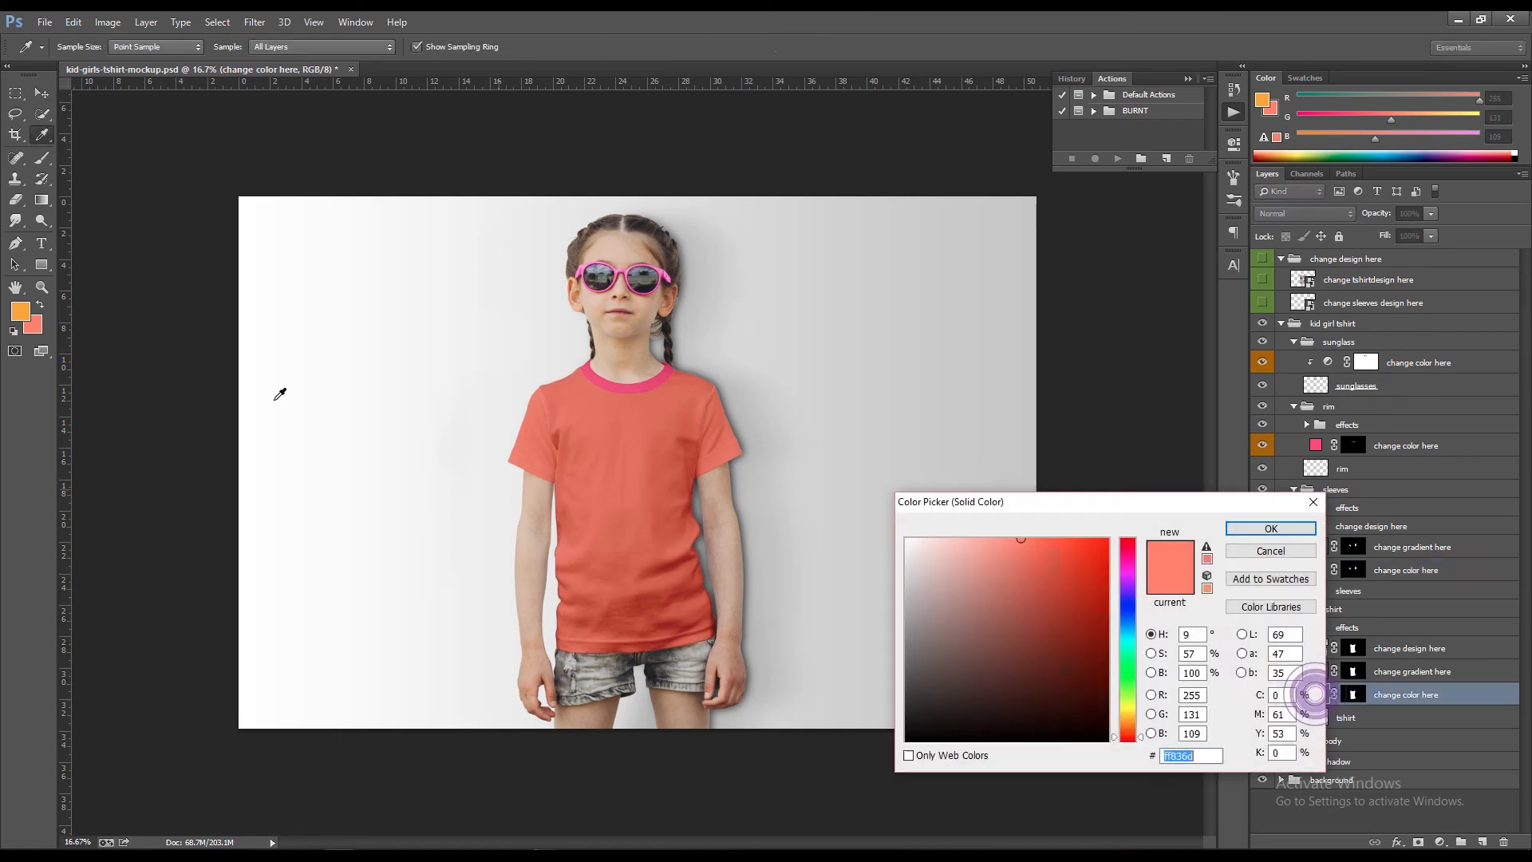
pyautogui.click(16, 308)
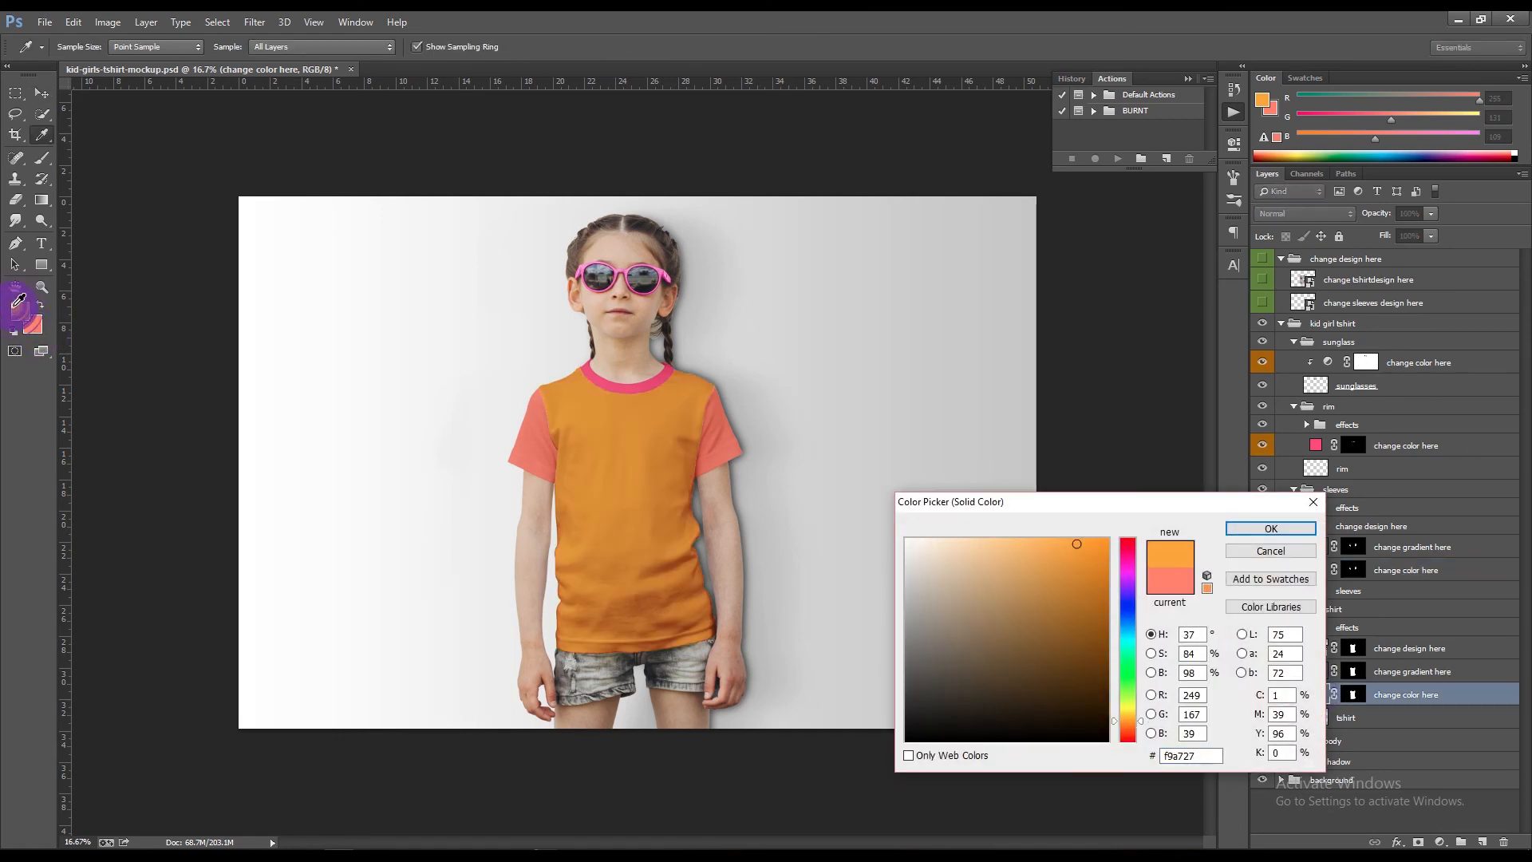
pyautogui.click(34, 324)
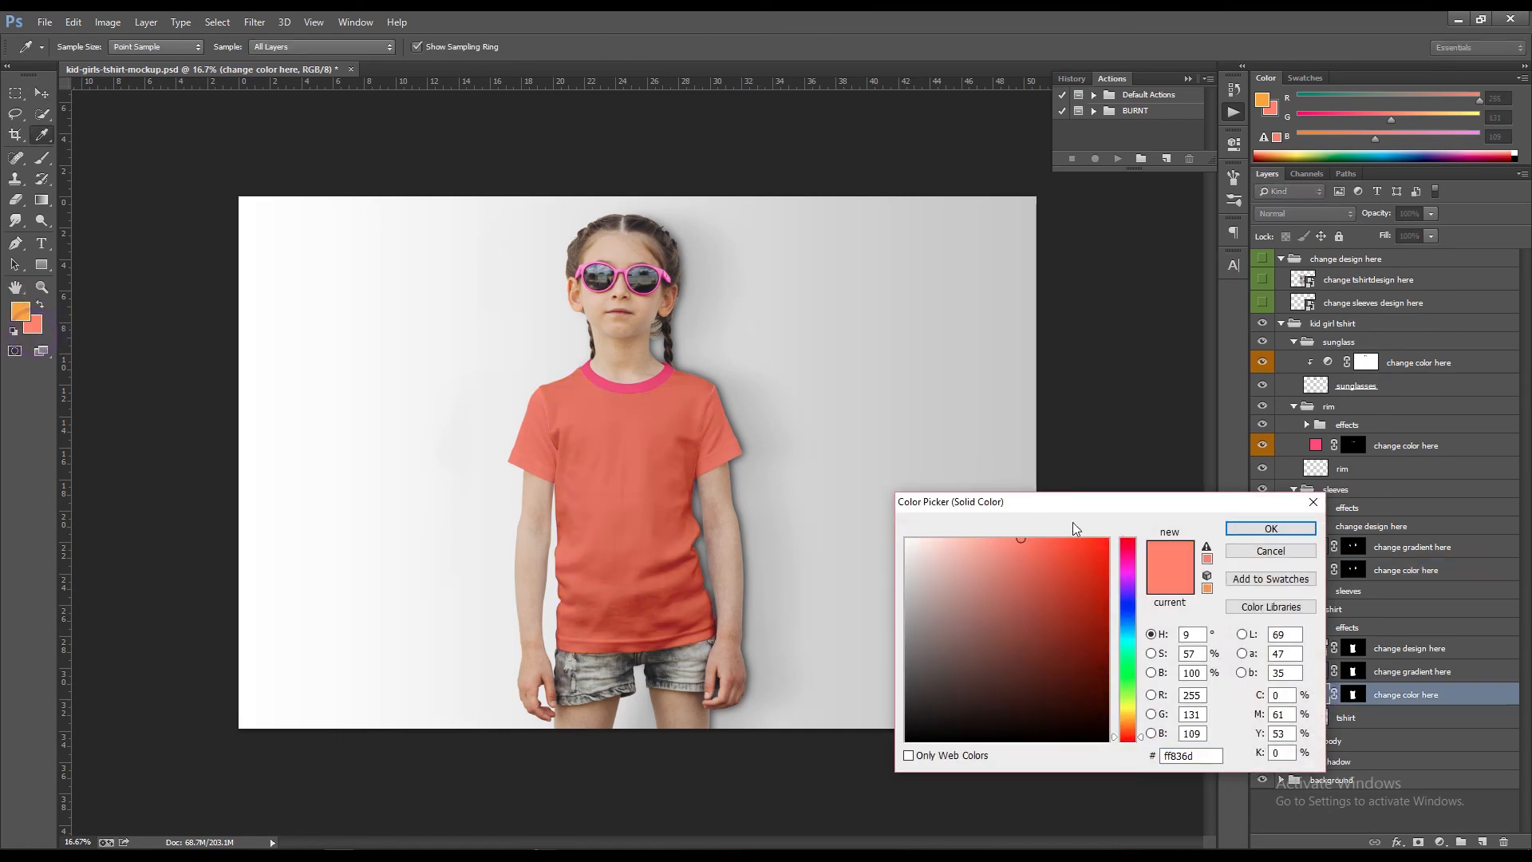
pyautogui.click(1301, 530)
# Change the rim's fill to the coral background colour and tint the sunglasses to match with hue 7 and saturation 48.
pyautogui.doubleClick(1316, 445)
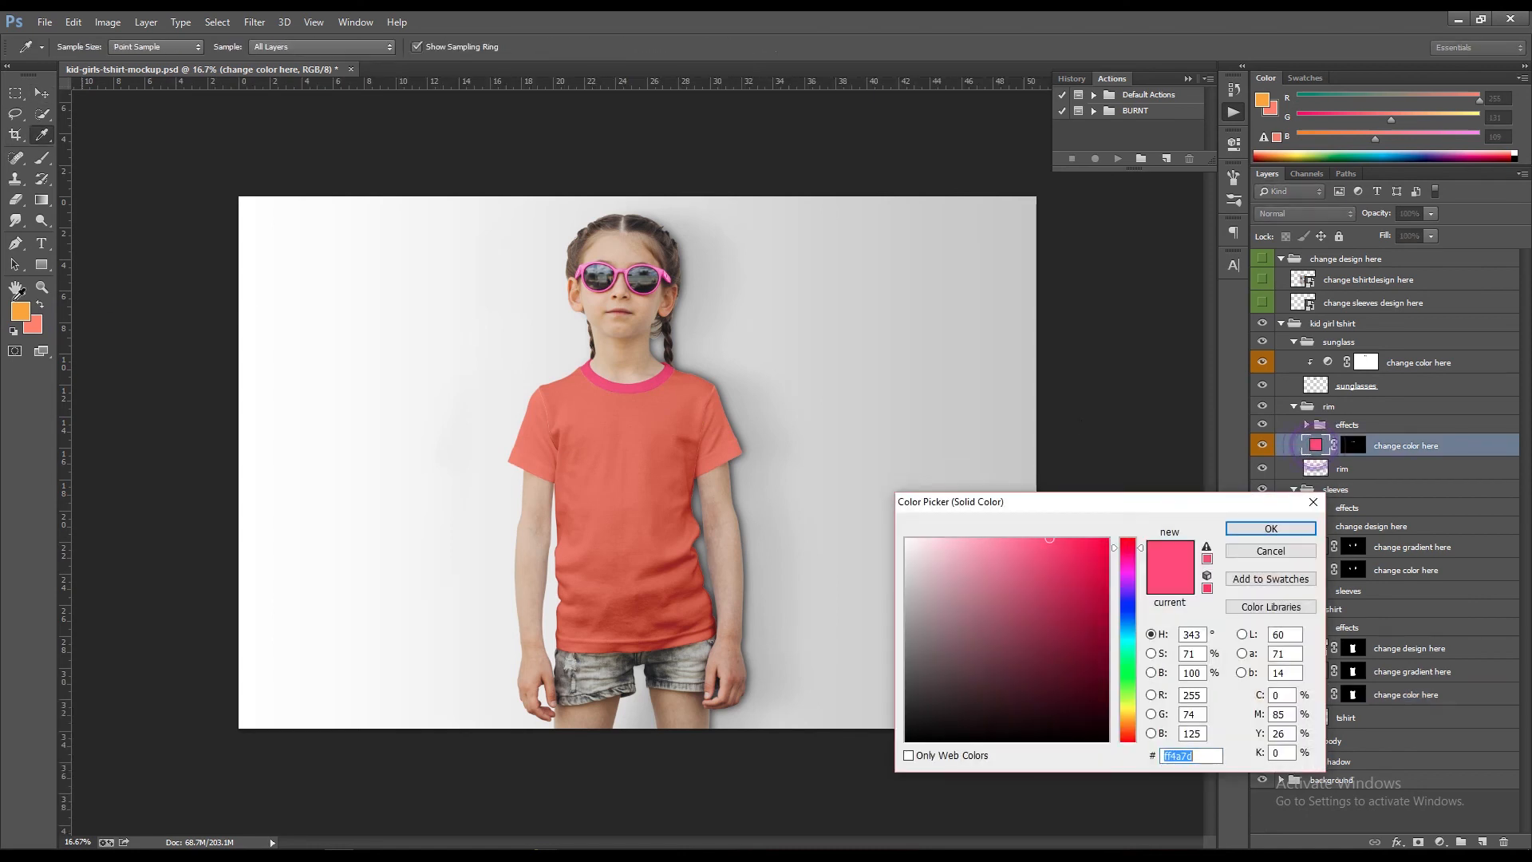
pyautogui.click(33, 325)
pyautogui.click(1269, 529)
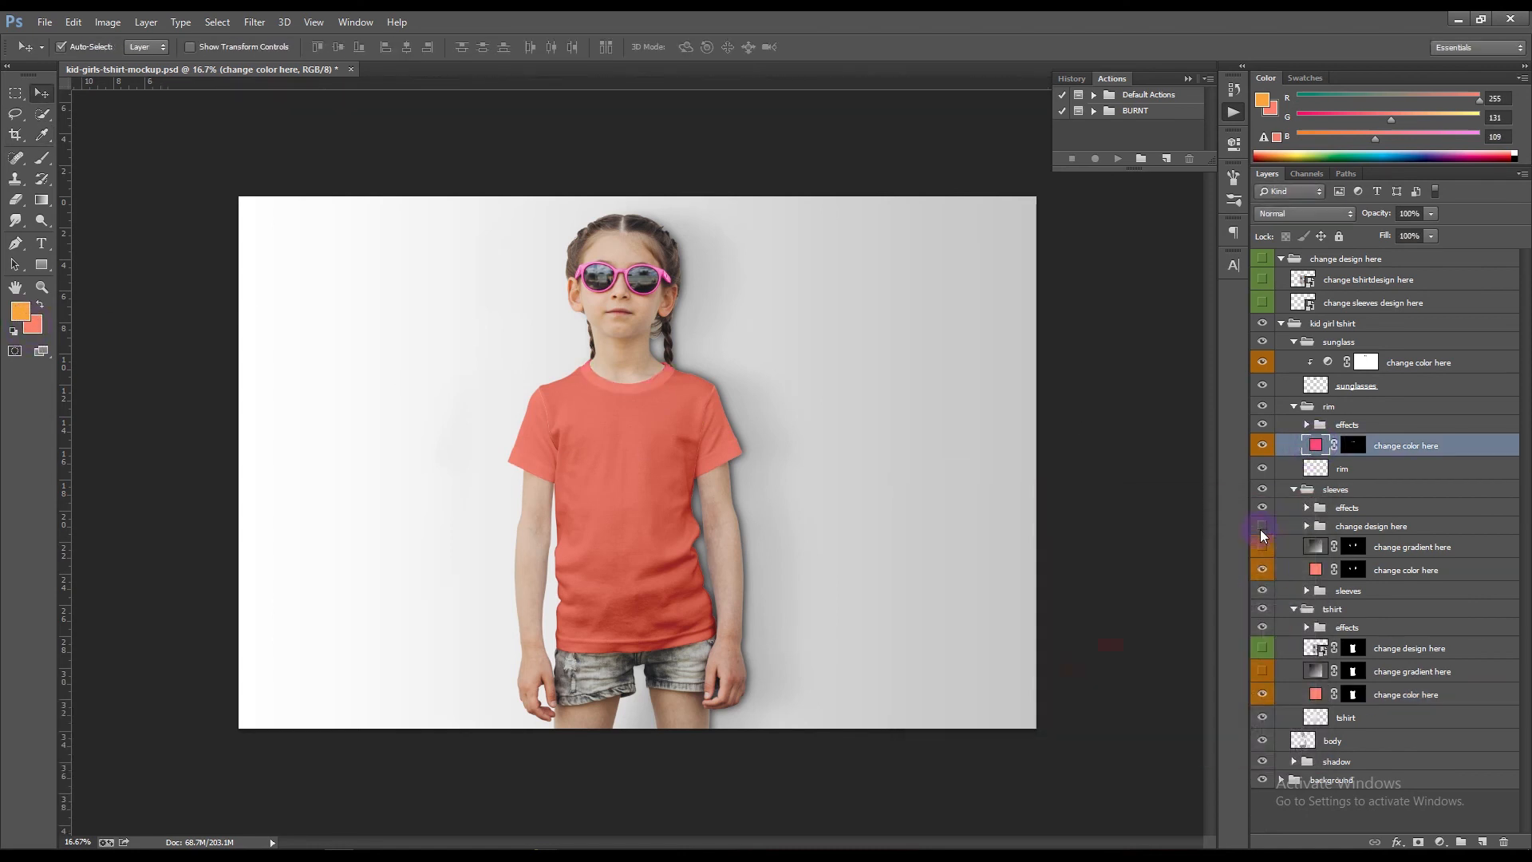
pyautogui.doubleClick(1328, 363)
pyautogui.moveTo(1020, 242); pyautogui.dragTo(1004, 242)
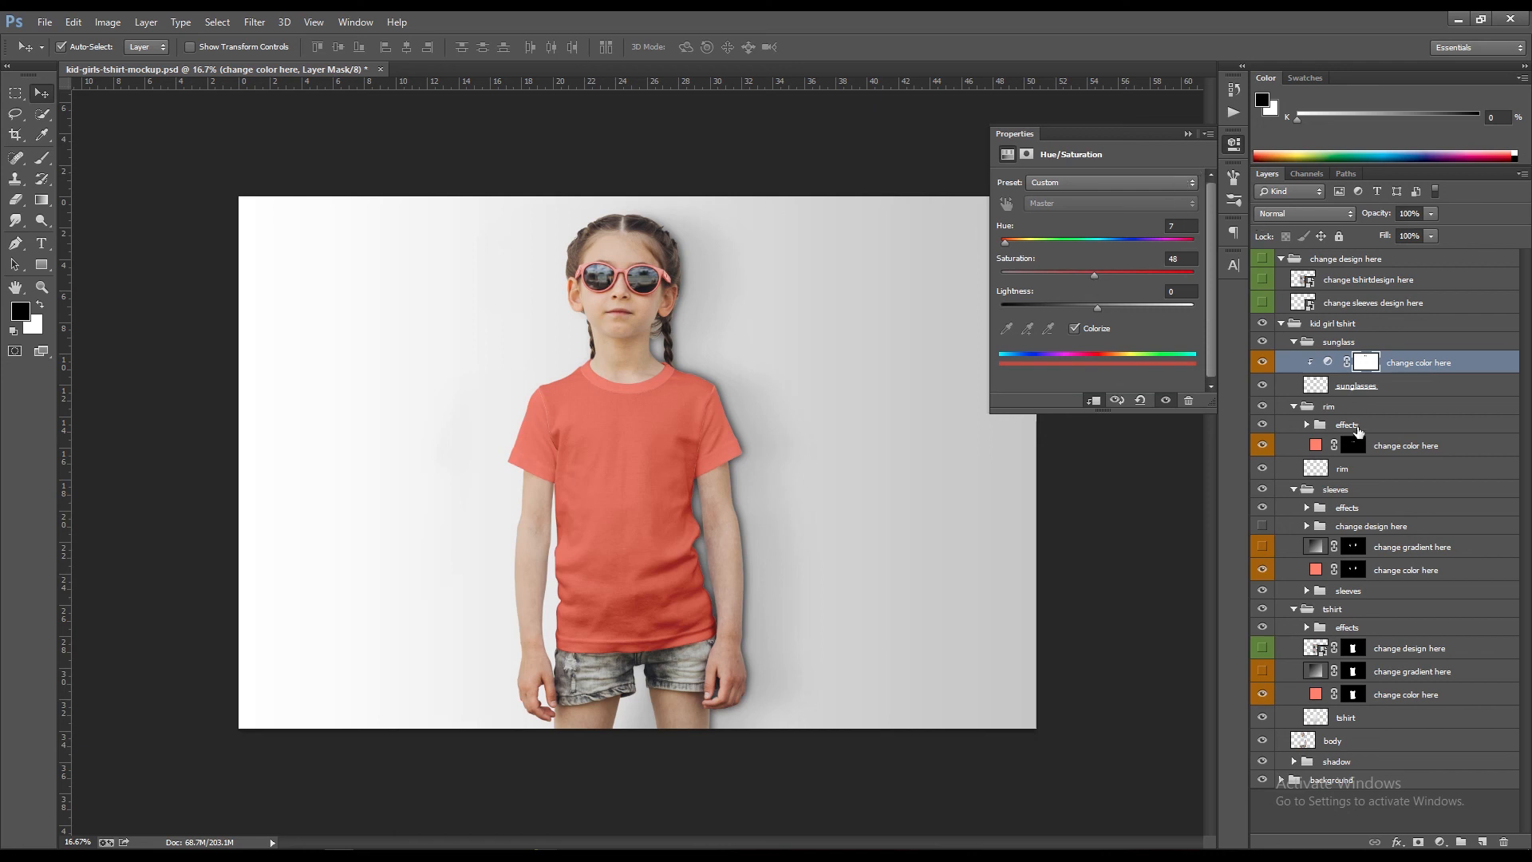
# Collapse the sunglass, rim, sleeves, tshirt, kid girl tshirt and change design here groups, and save the mockup.
pyautogui.click(1294, 361)
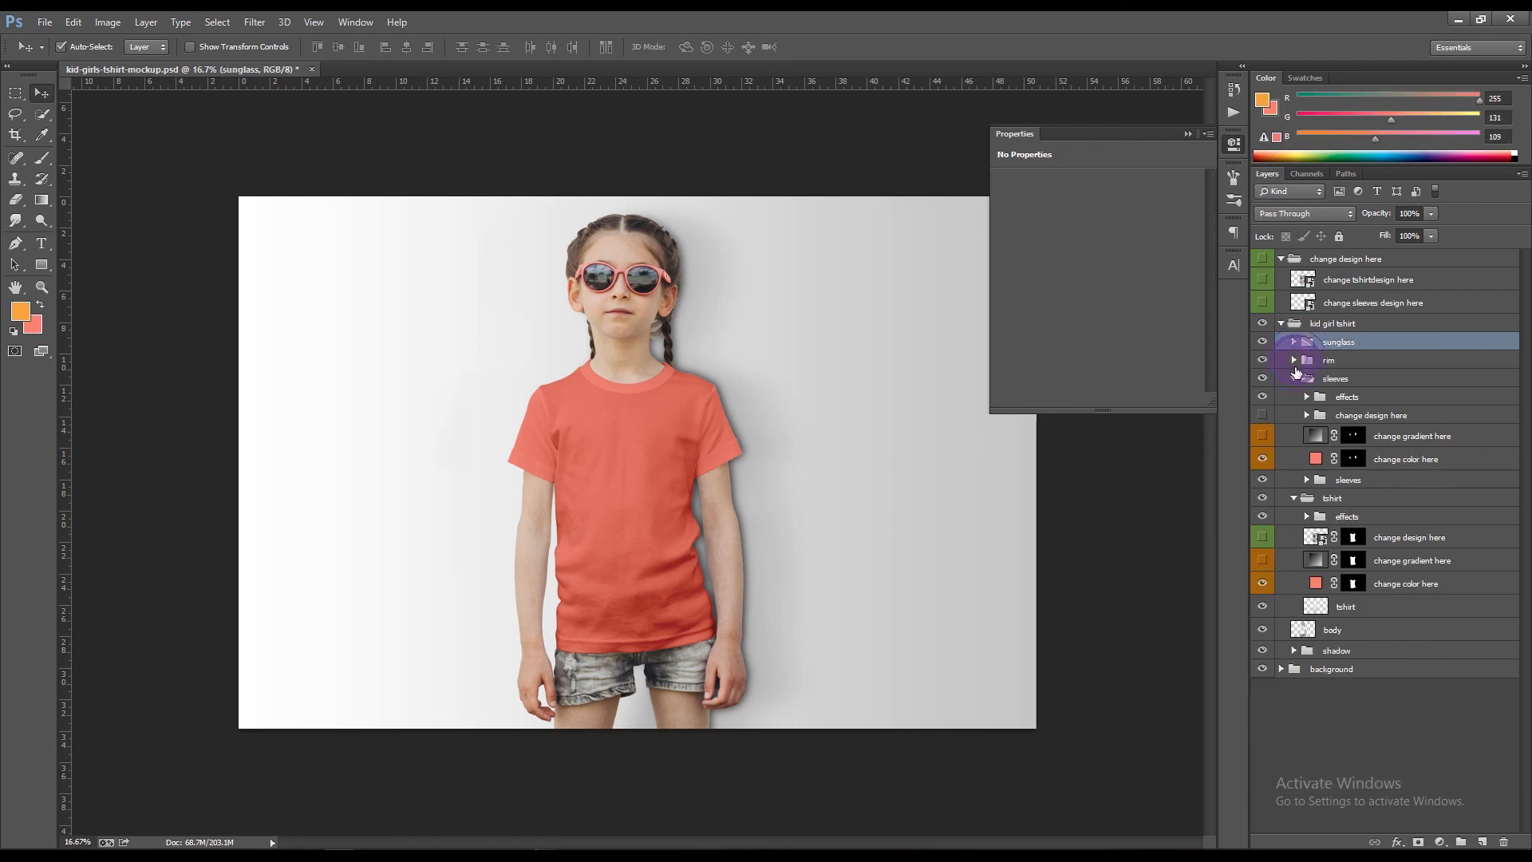
pyautogui.click(1296, 379)
pyautogui.click(1295, 397)
pyautogui.click(1282, 323)
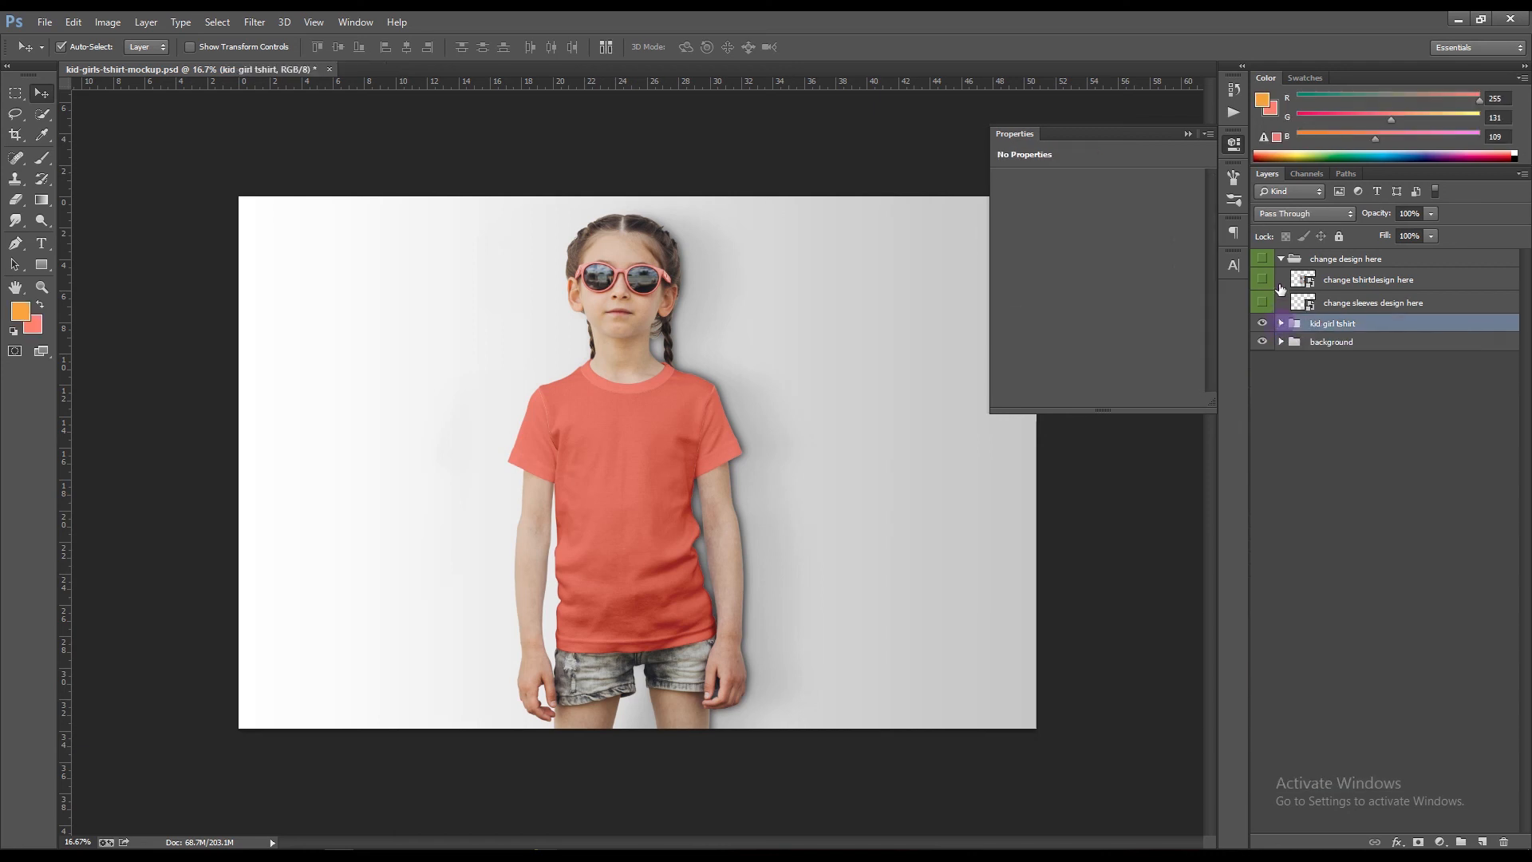
pyautogui.click(1281, 258)
pyautogui.click(46, 23)
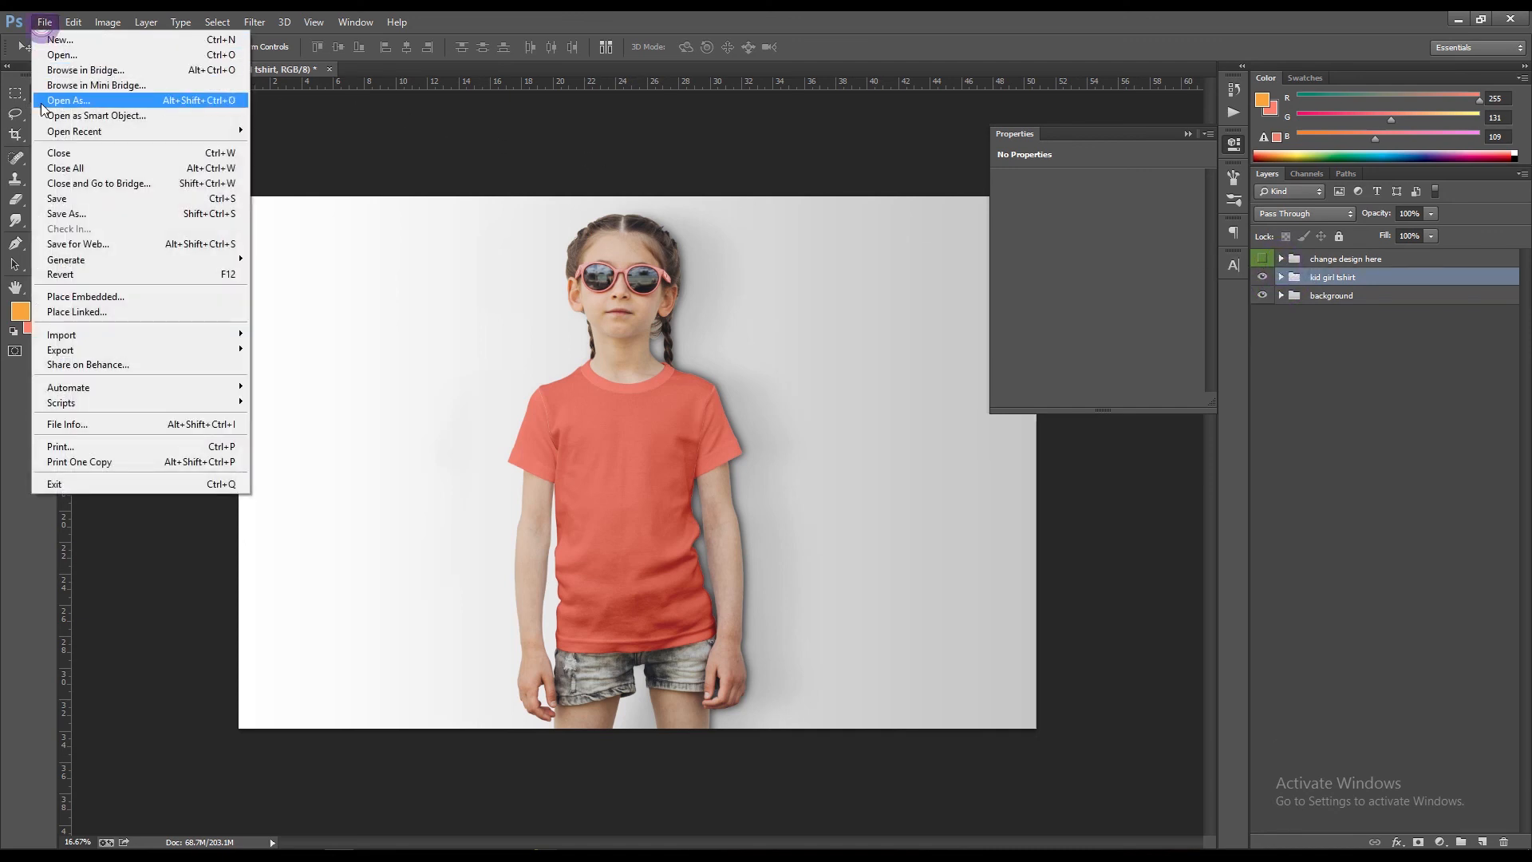
pyautogui.click(55, 186)
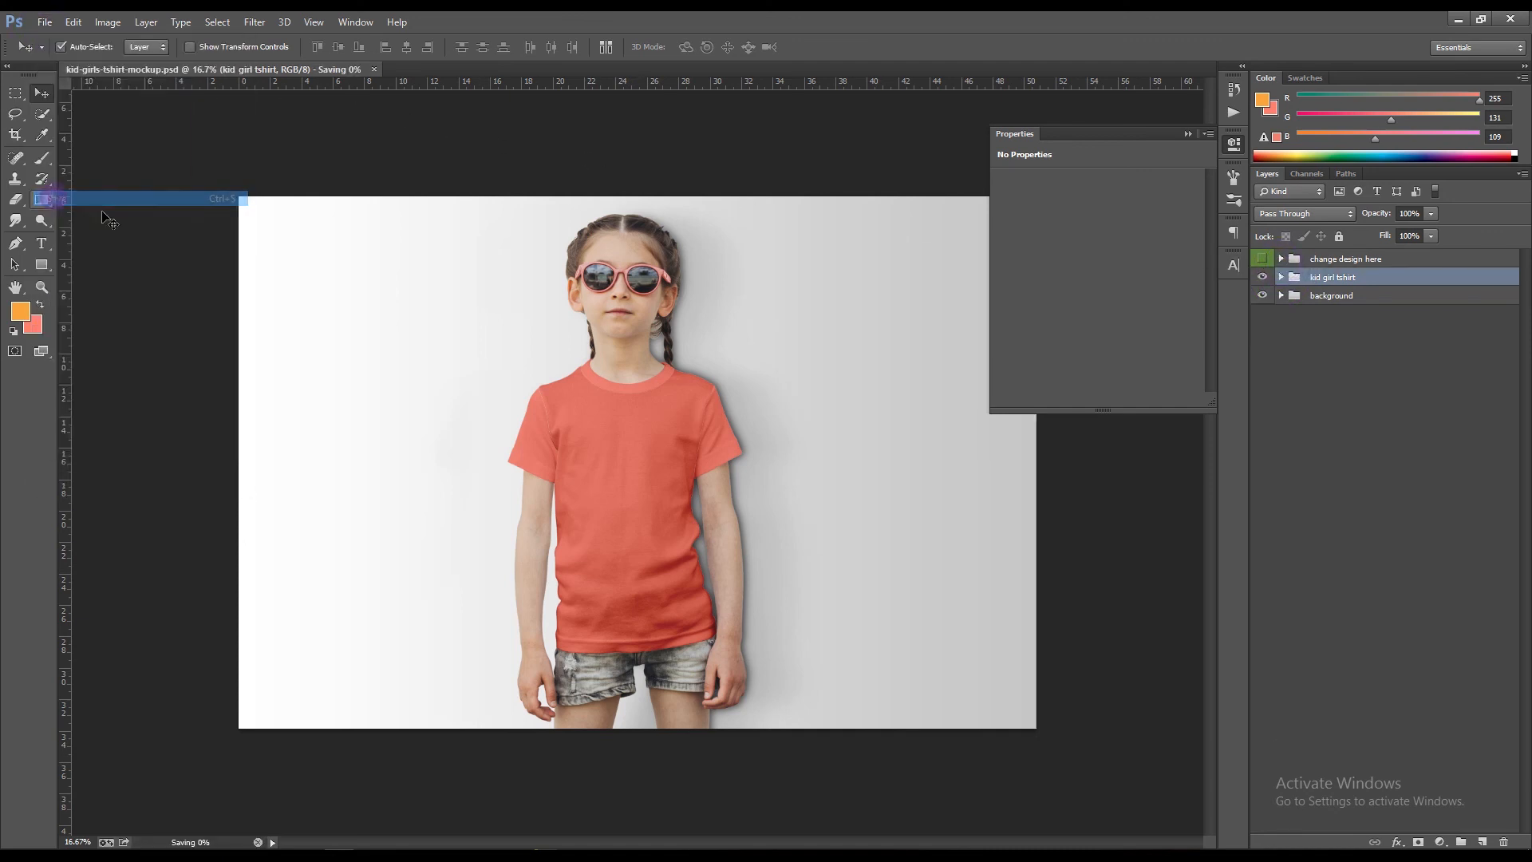
pyautogui.click(1187, 134)
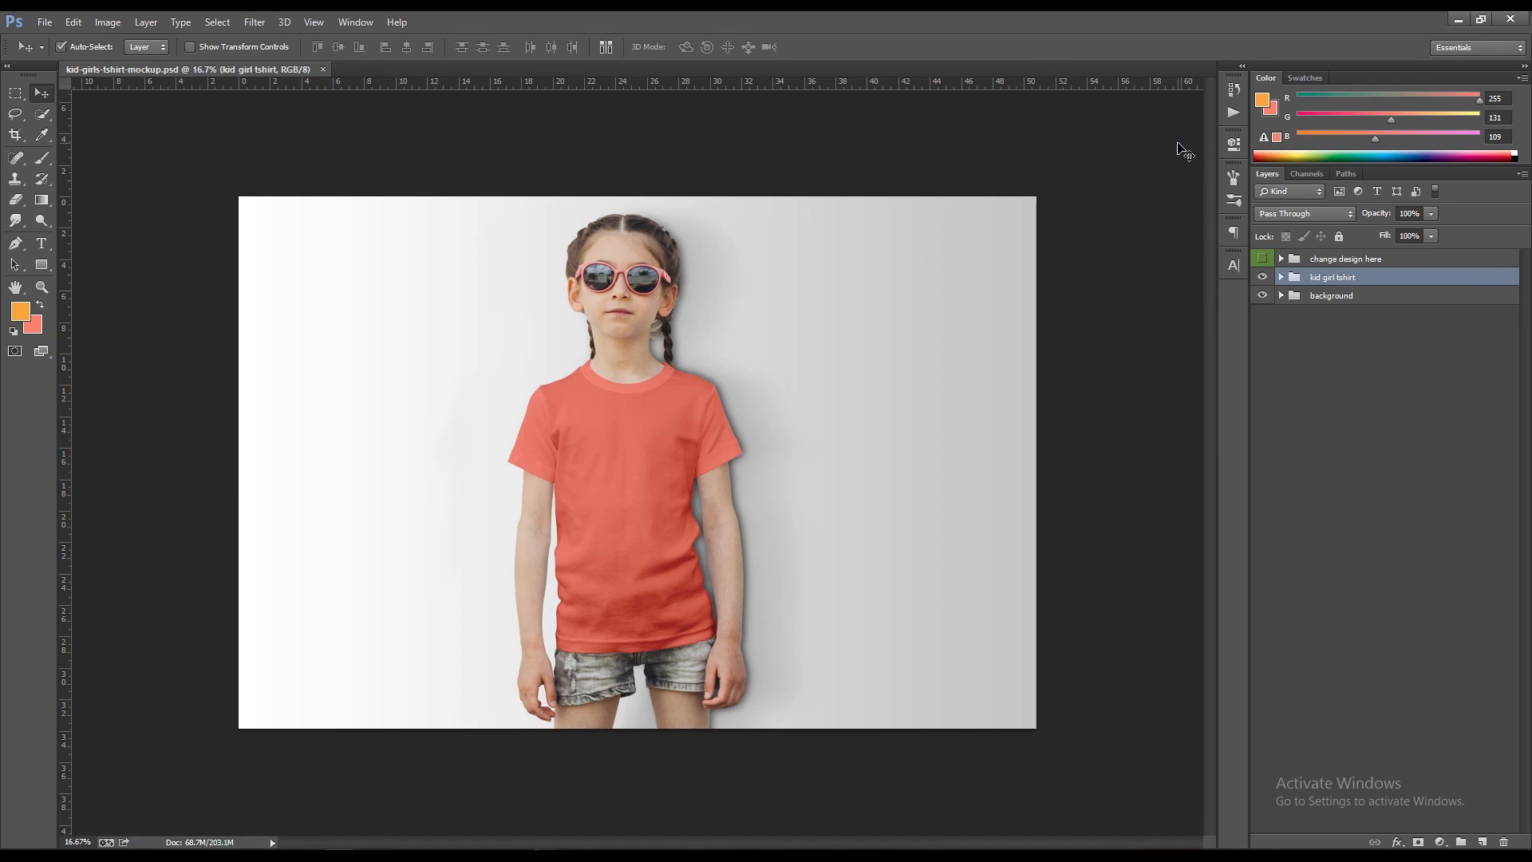